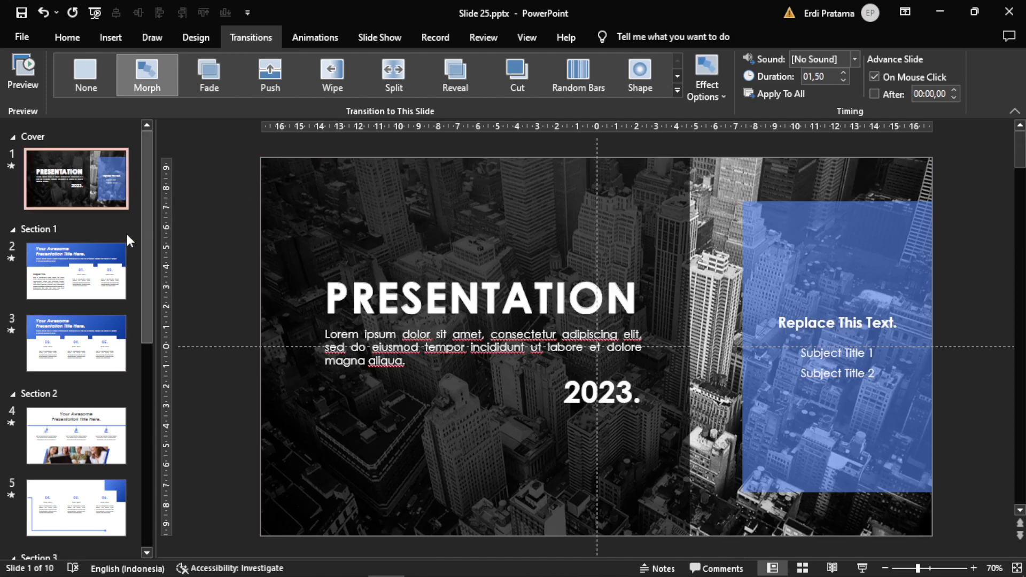
# Review the transitions on slides 2 through 5 of the reference deck
pyautogui.click(107, 261)
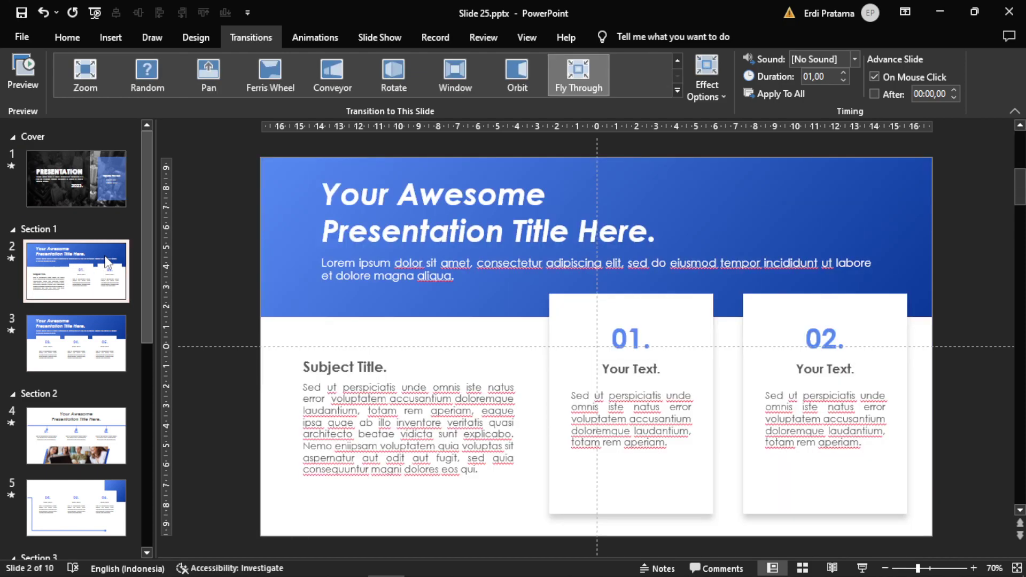
pyautogui.click(98, 346)
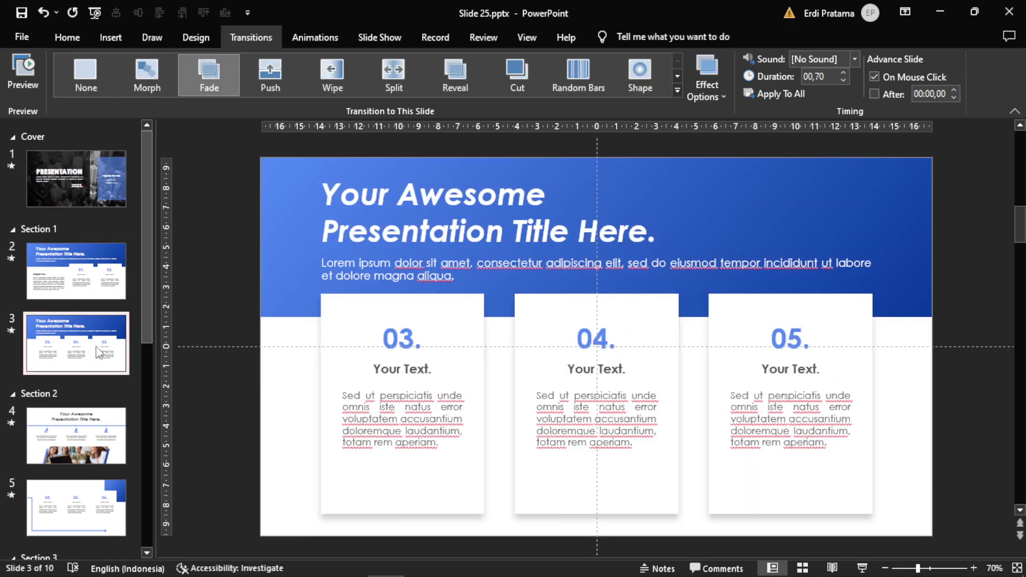
pyautogui.click(90, 428)
pyautogui.scroll(-1, 91, 427)
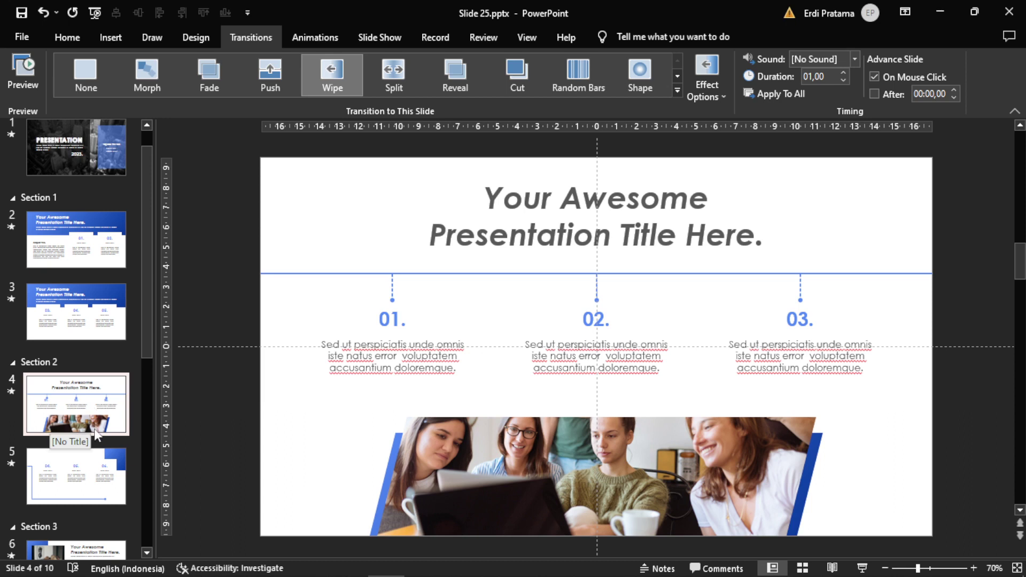
pyautogui.click(95, 468)
pyautogui.scroll(-2, 94, 467)
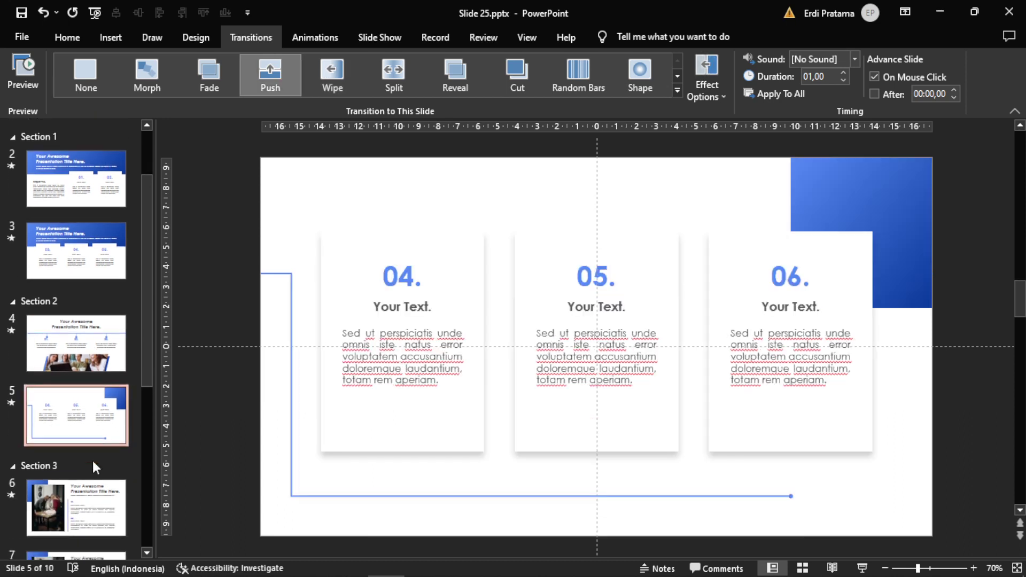
pyautogui.scroll(-3, 109, 485)
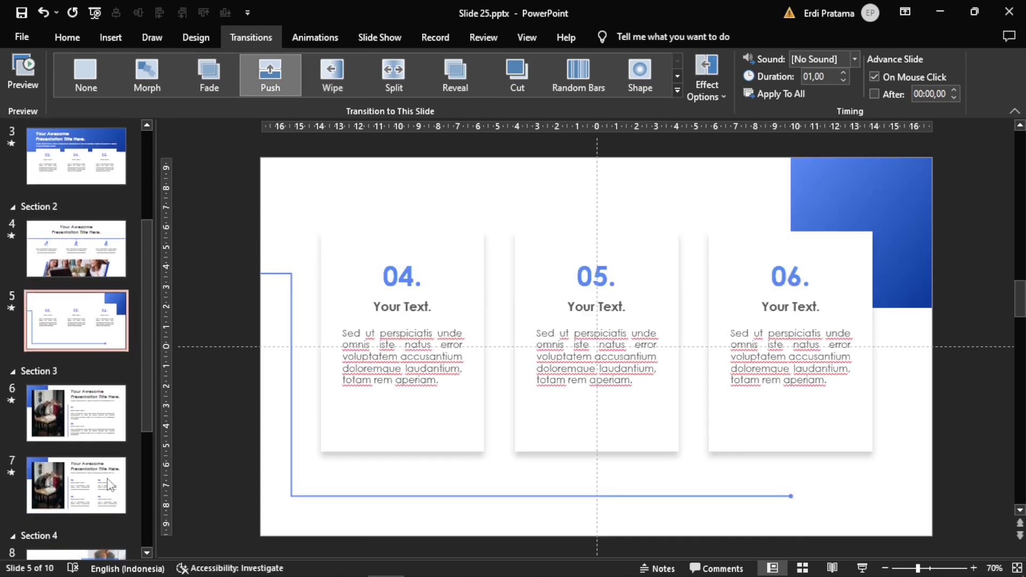
# Preview the title slide as a slideshow, then review slides 7 through 10
pyautogui.press('F5')
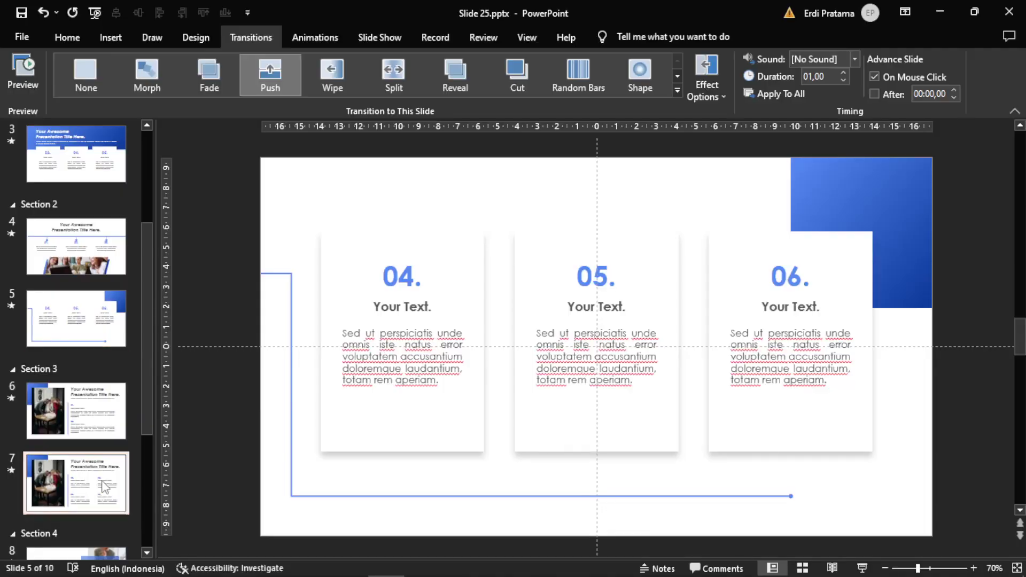
pyautogui.click(101, 479)
pyautogui.scroll(-2, 101, 479)
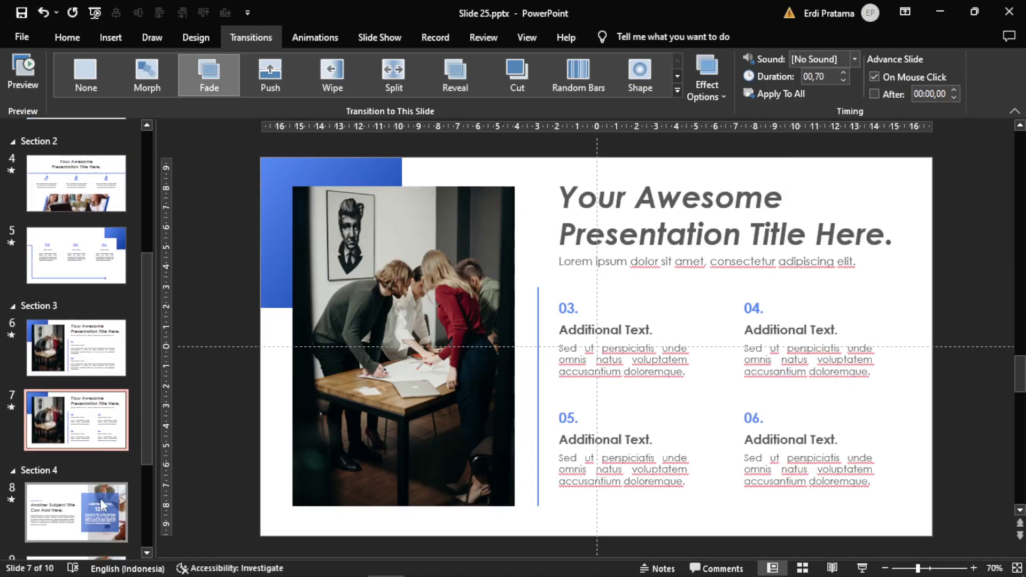
pyautogui.click(100, 509)
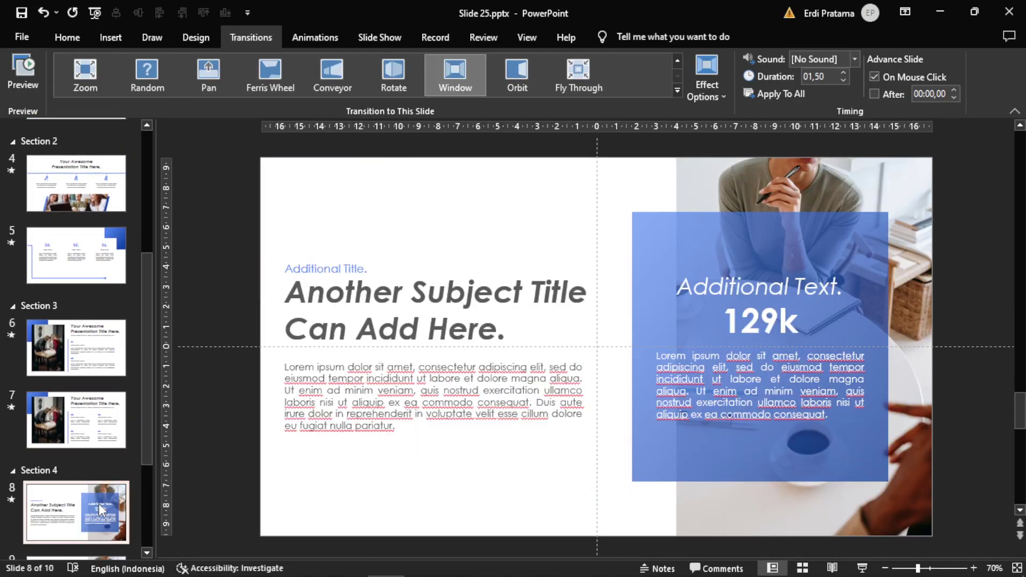
pyautogui.scroll(-2, 100, 509)
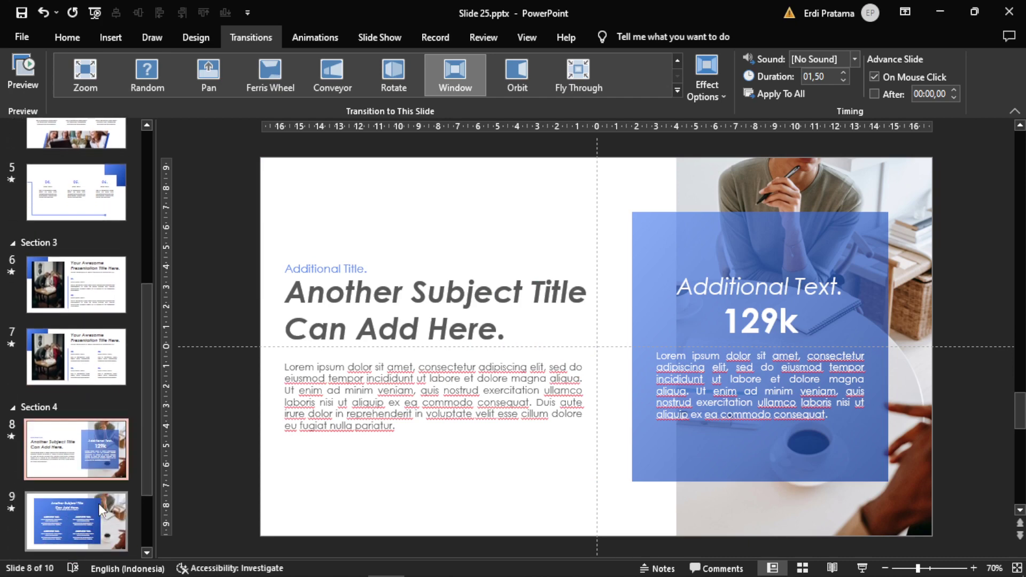
pyautogui.click(98, 503)
pyautogui.scroll(-2, 98, 504)
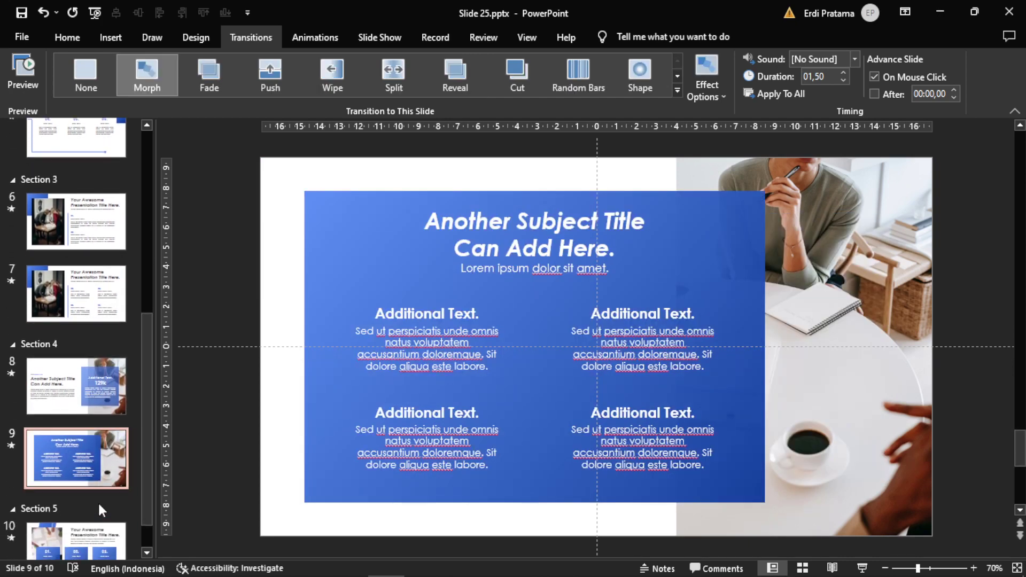
pyautogui.scroll(-2, 100, 509)
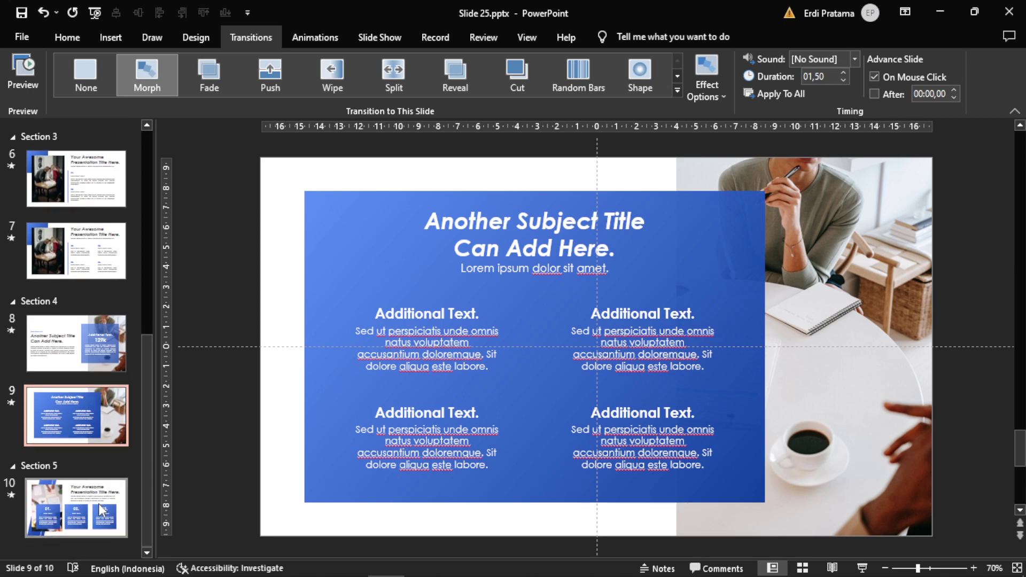
pyautogui.click(100, 509)
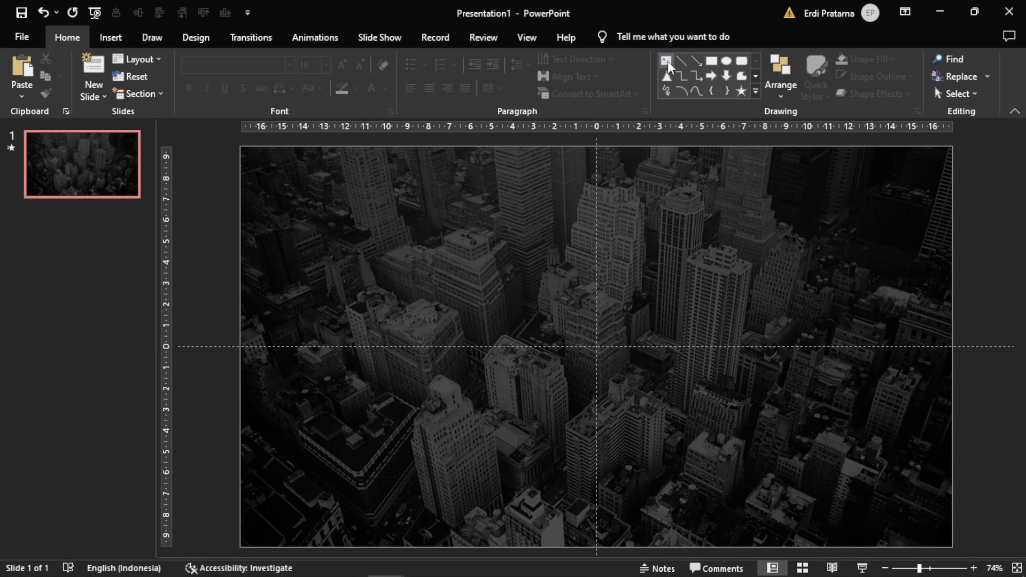
# Add a text box reading 'Judul Presentasi' at the slide's left edge
pyautogui.click(667, 63)
pyautogui.click(211, 246)
pyautogui.write('Judul')
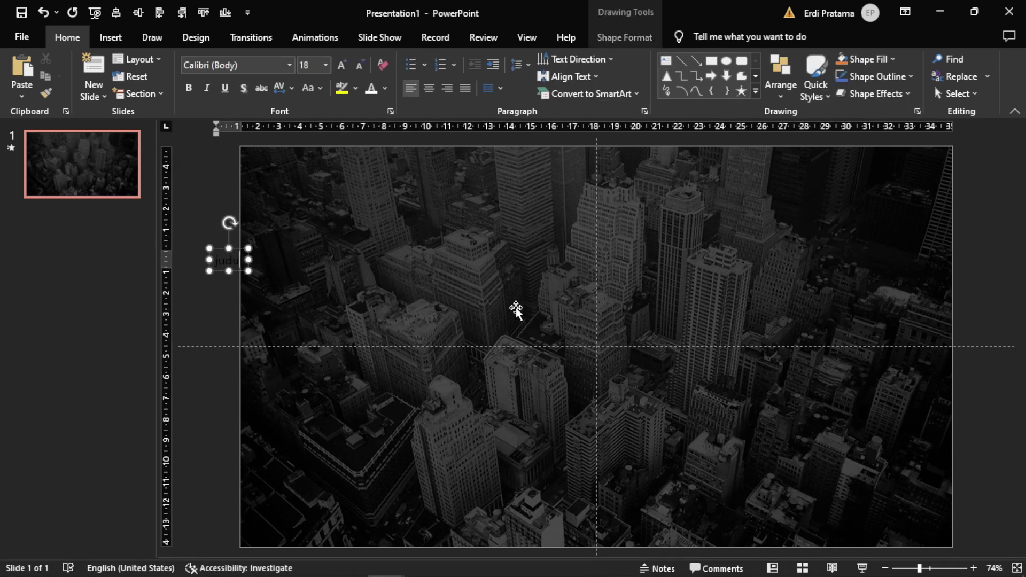
pyautogui.write(' Presentasi')
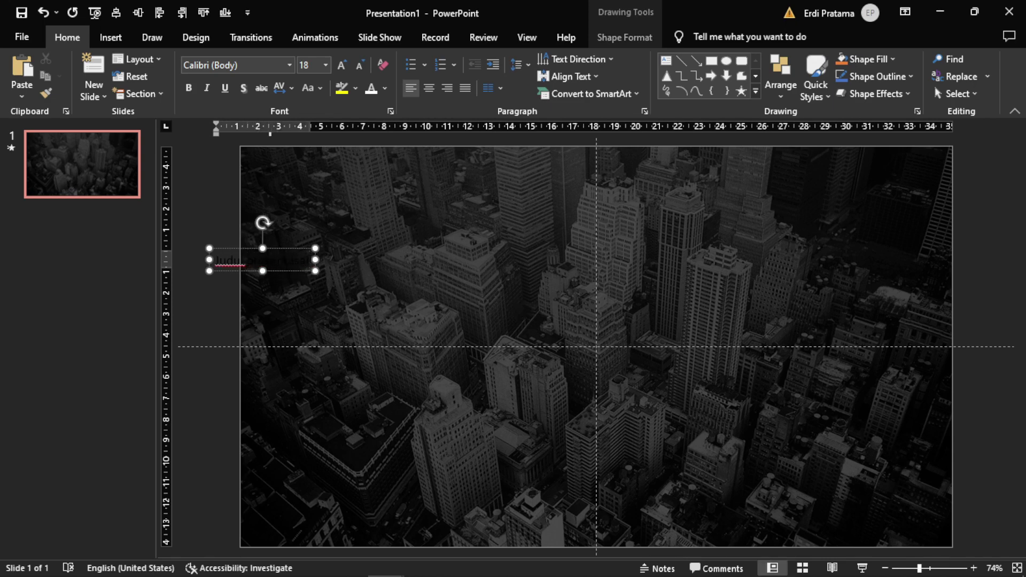
pyautogui.press('BackSpace')
pyautogui.press('BackSpace')
pyautogui.write('s')
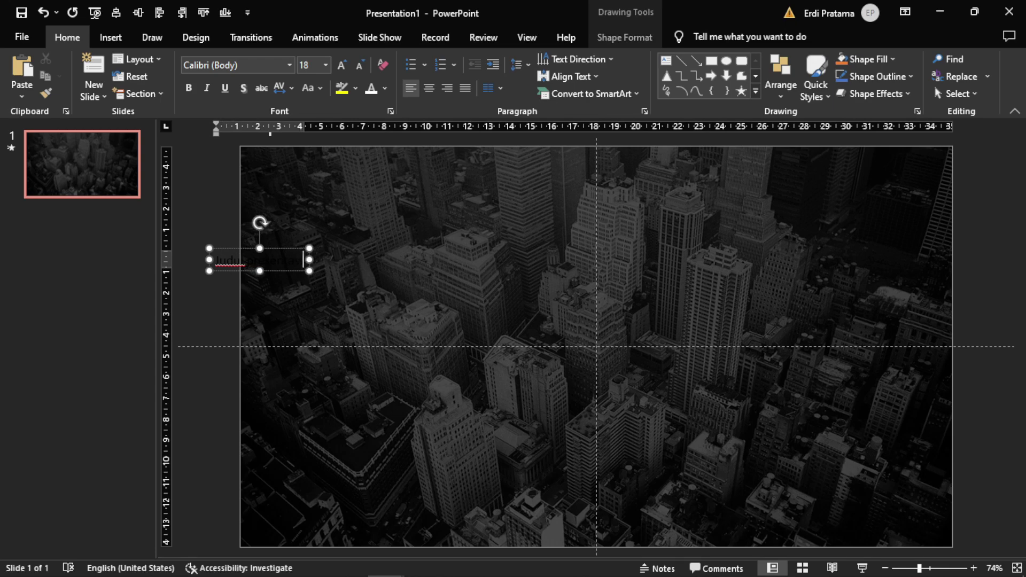
pyautogui.click(214, 252)
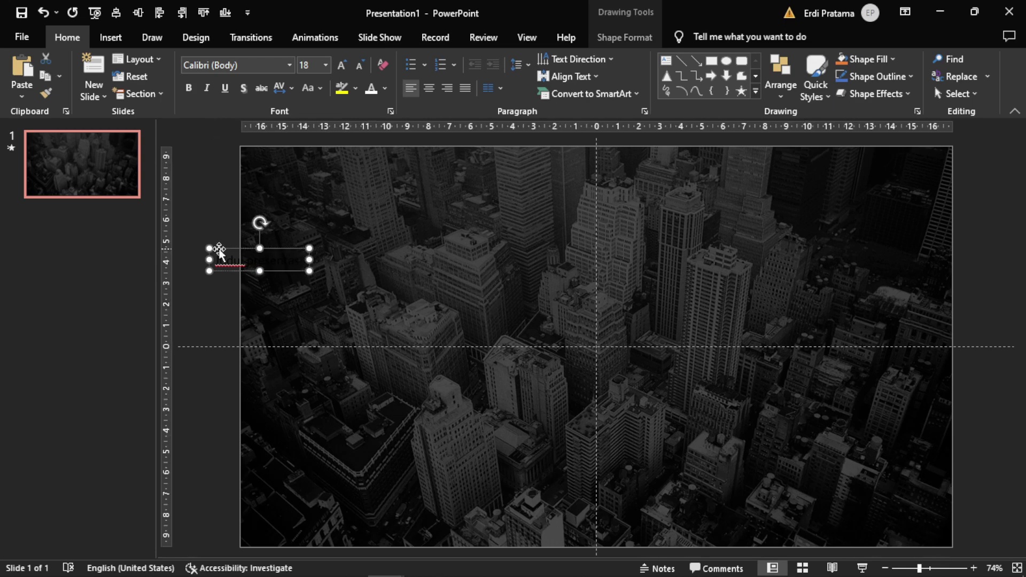
# Format the title as bold 54-pt Century Gothic in UPPERCASE, centre-aligned
pyautogui.click(267, 63)
pyautogui.write('C')
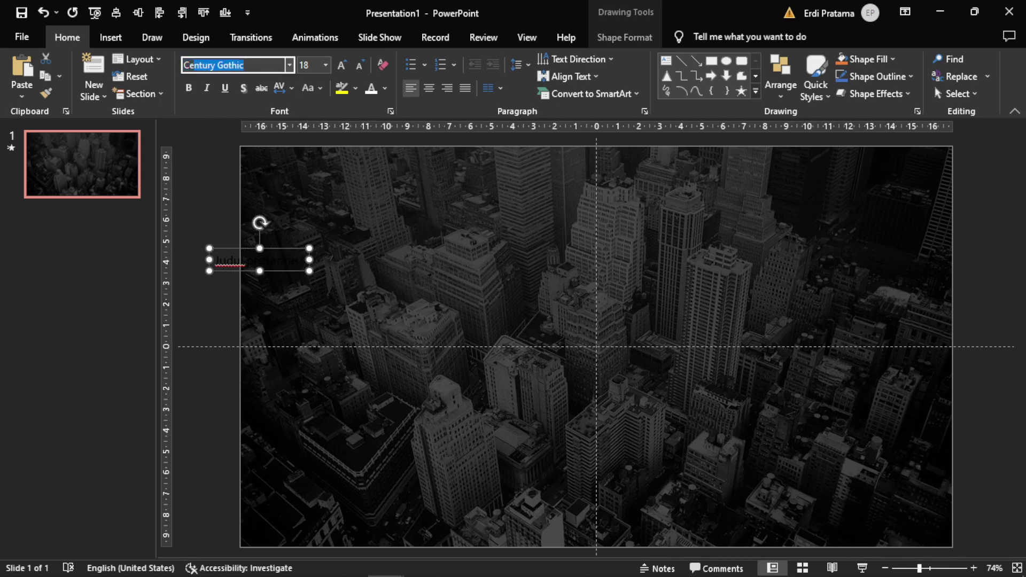
pyautogui.write('uYR')
pyautogui.write('r')
pyautogui.press('Return')
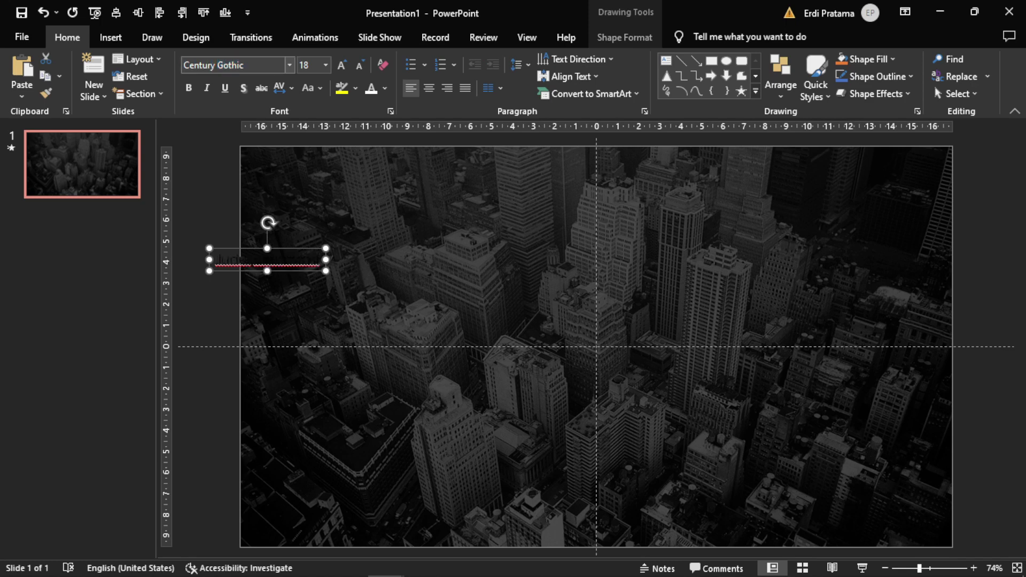
pyautogui.click(188, 88)
pyautogui.click(325, 64)
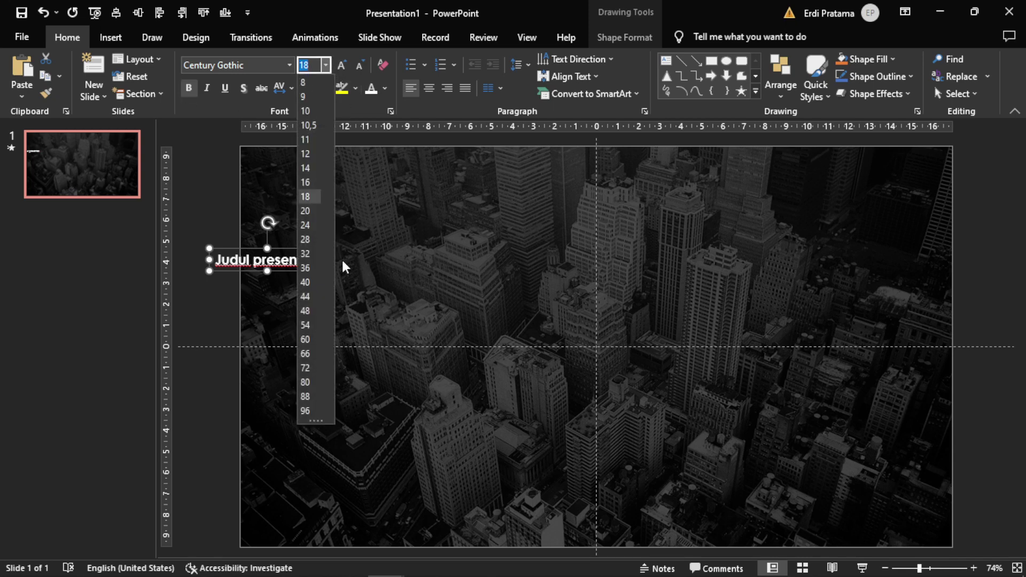
pyautogui.click(309, 325)
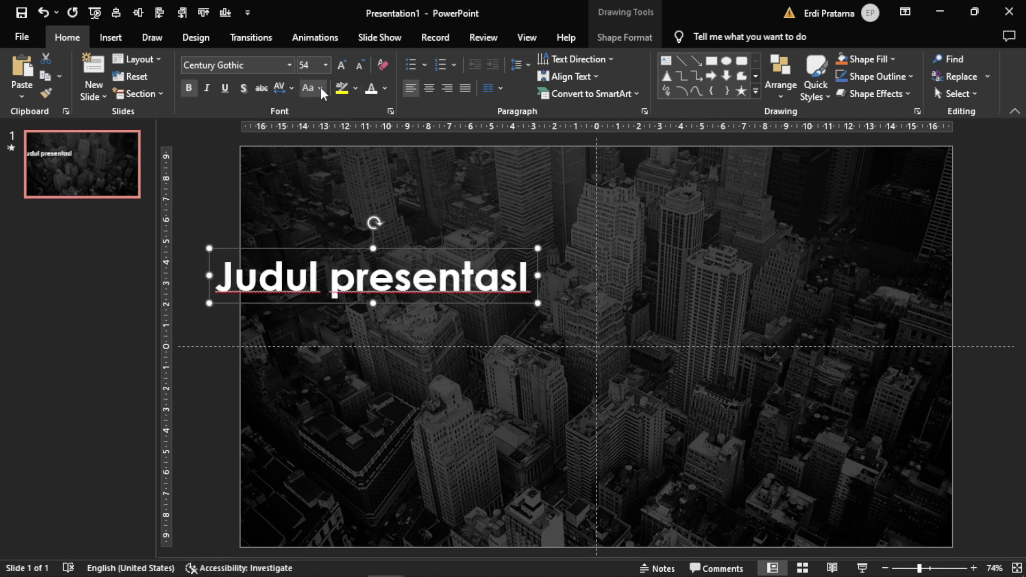
pyautogui.click(309, 87)
pyautogui.click(331, 140)
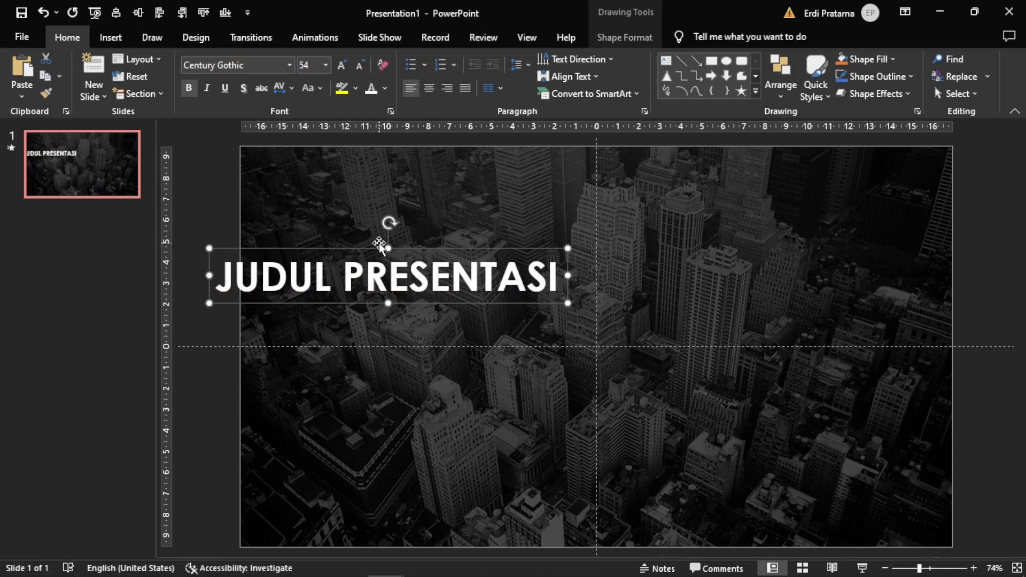
pyautogui.hotkey('ctrl', 'e')
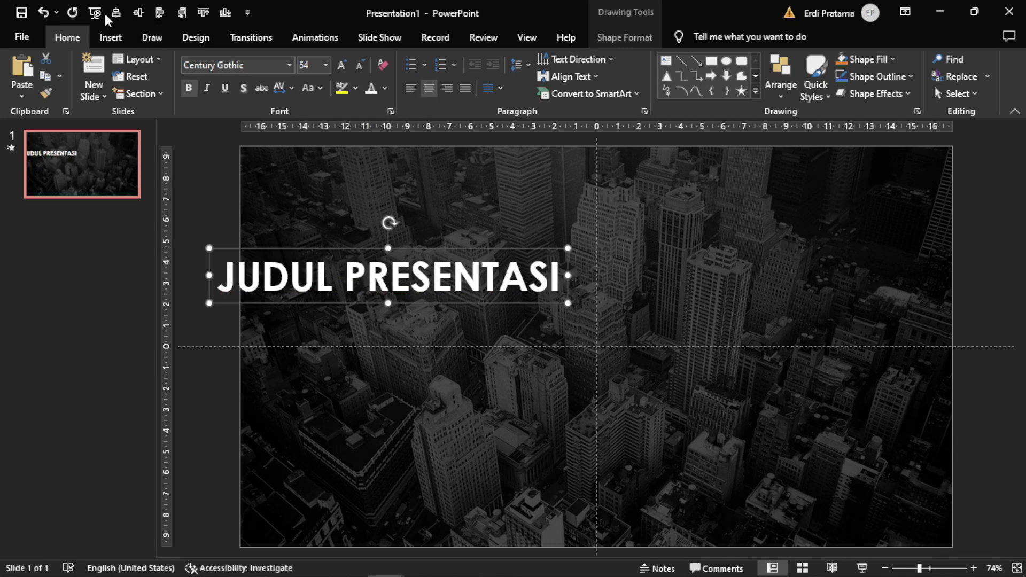
# Centre the title on the slide, then move it down toward the lower part
pyautogui.click(116, 13)
pyautogui.click(137, 13)
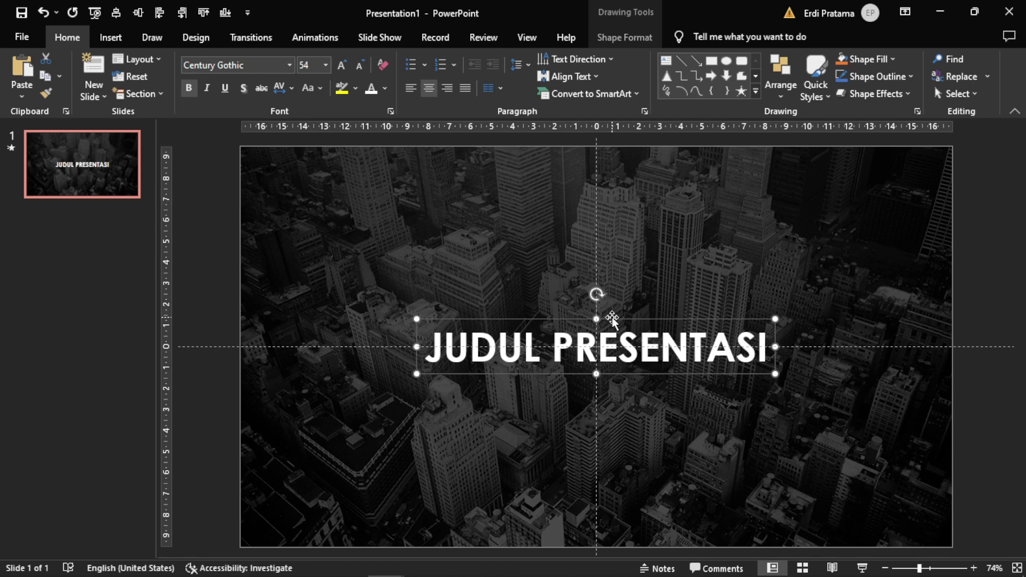
pyautogui.moveTo(611, 319); pyautogui.dragTo(612, 422)
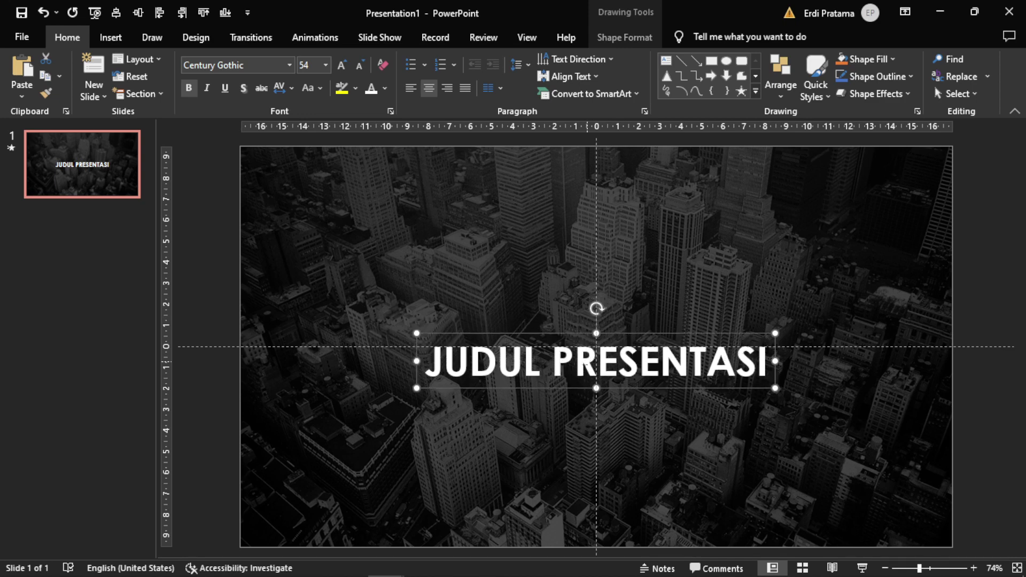
pyautogui.moveTo(622, 476)
pyautogui.mouseDown()
pyautogui.moveTo(623, 496)
pyautogui.moveTo(694, 500)
pyautogui.mouseUp()
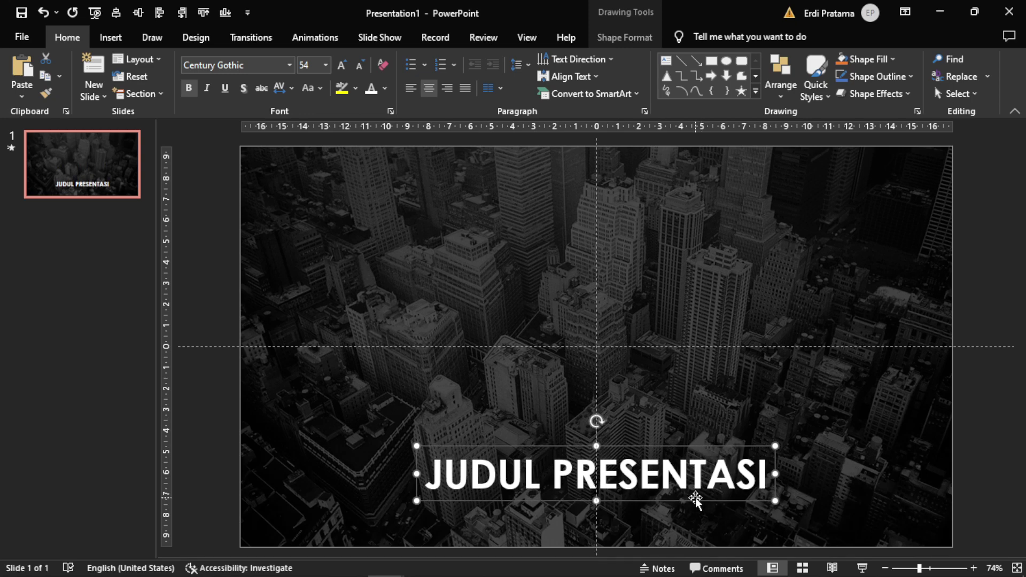
# Duplicate the title into a vertical stack of five identical copies
pyautogui.moveTo(700, 502)
pyautogui.keyDown('ctrl'); pyautogui.mouseDown()
pyautogui.moveTo(702, 513)
pyautogui.moveTo(688, 449)
pyautogui.mouseUp(); pyautogui.keyUp('ctrl')
pyautogui.click(688, 448)
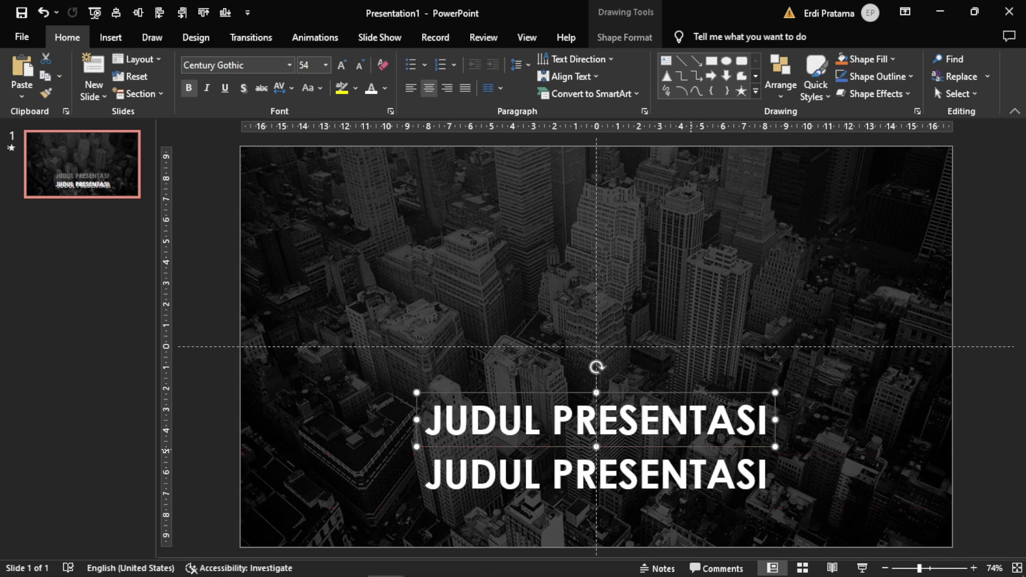
pyautogui.hotkey('ctrl', 'v')
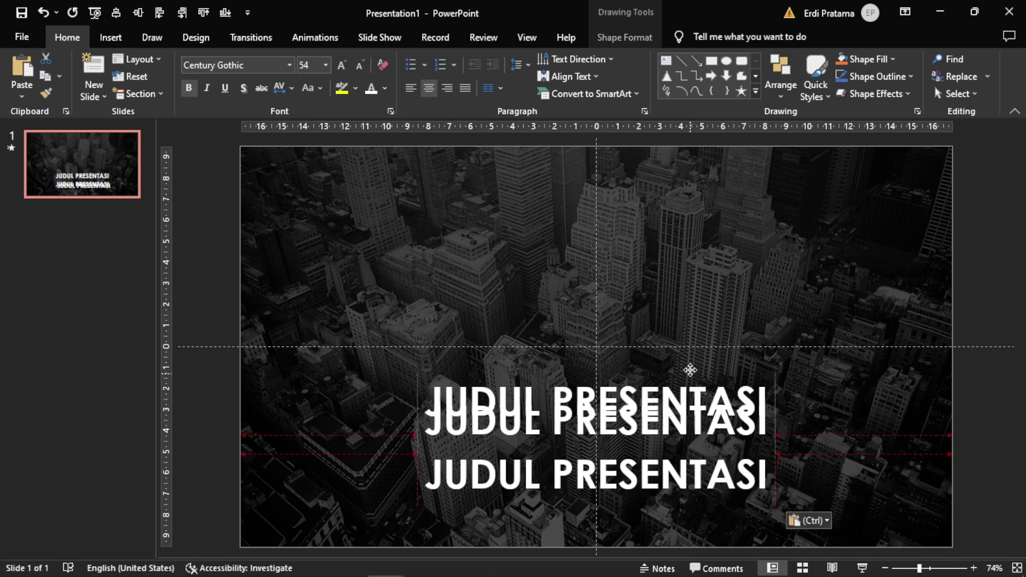
pyautogui.moveTo(694, 449); pyautogui.dragTo(689, 341)
pyautogui.hotkey('ctrl', 'v')
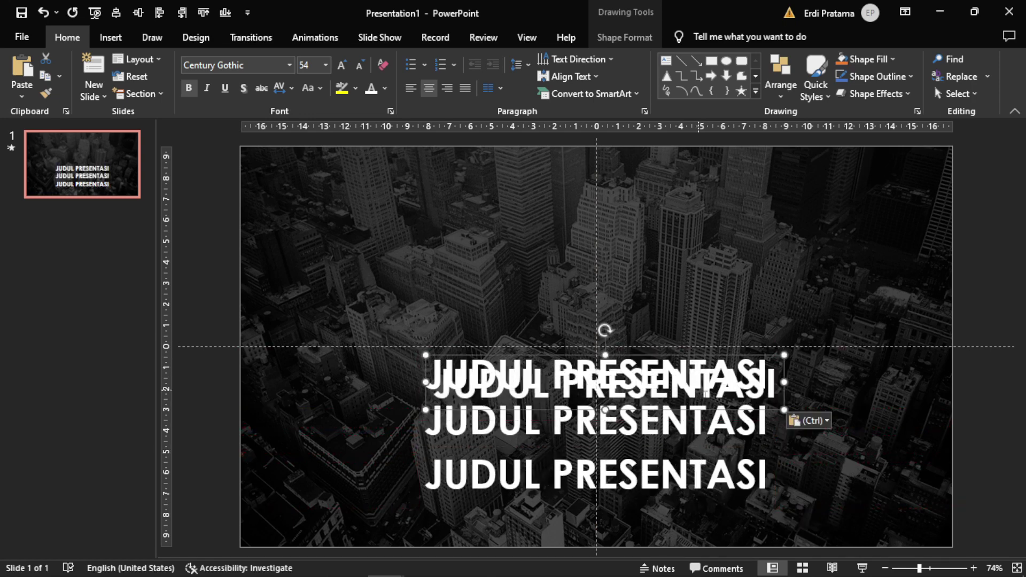
pyautogui.moveTo(726, 370); pyautogui.dragTo(728, 226)
pyautogui.hotkey('ctrl', 'v')
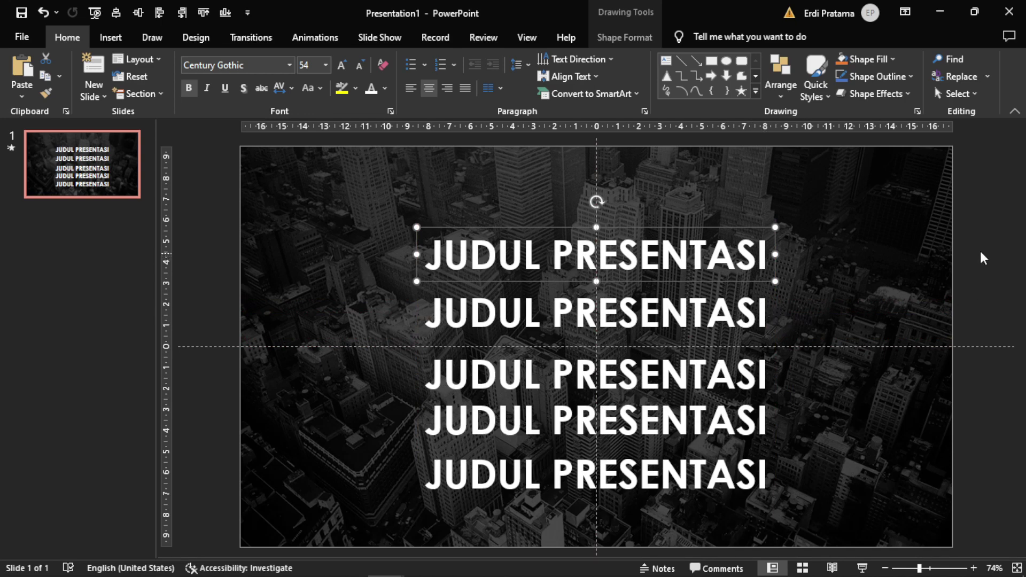
# Give the four lower title copies No Fill text with a white text outline
pyautogui.click(988, 226)
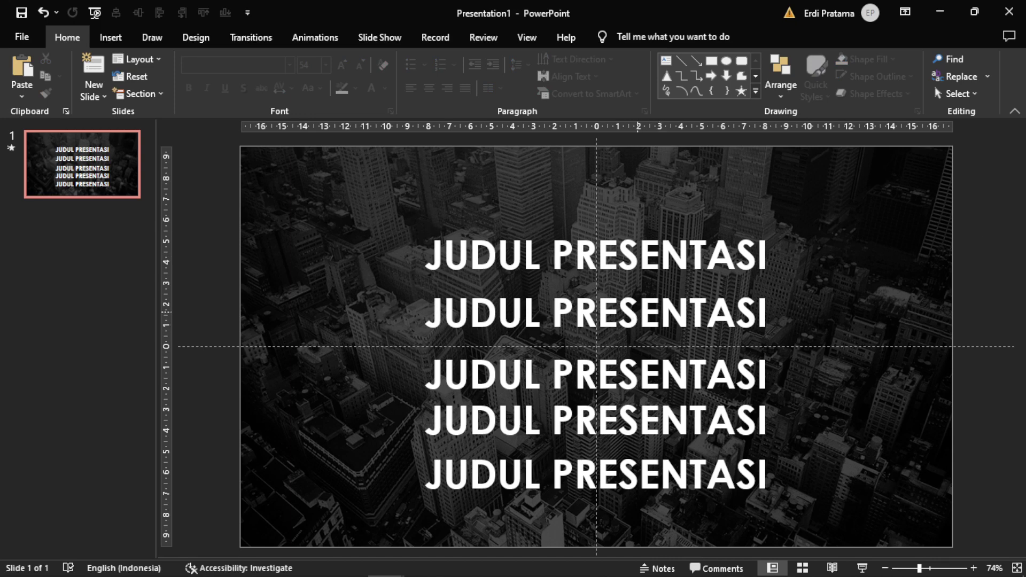
pyautogui.click(631, 314)
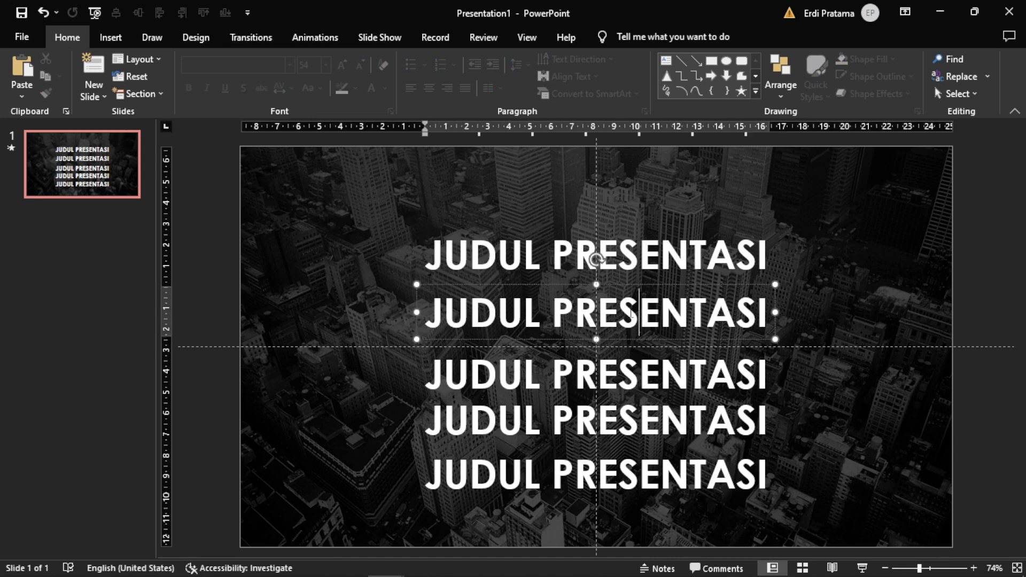
pyautogui.keyDown('shift'); pyautogui.click(624, 368); pyautogui.keyUp('shift')
pyautogui.keyDown('shift'); pyautogui.click(623, 417); pyautogui.keyUp('shift')
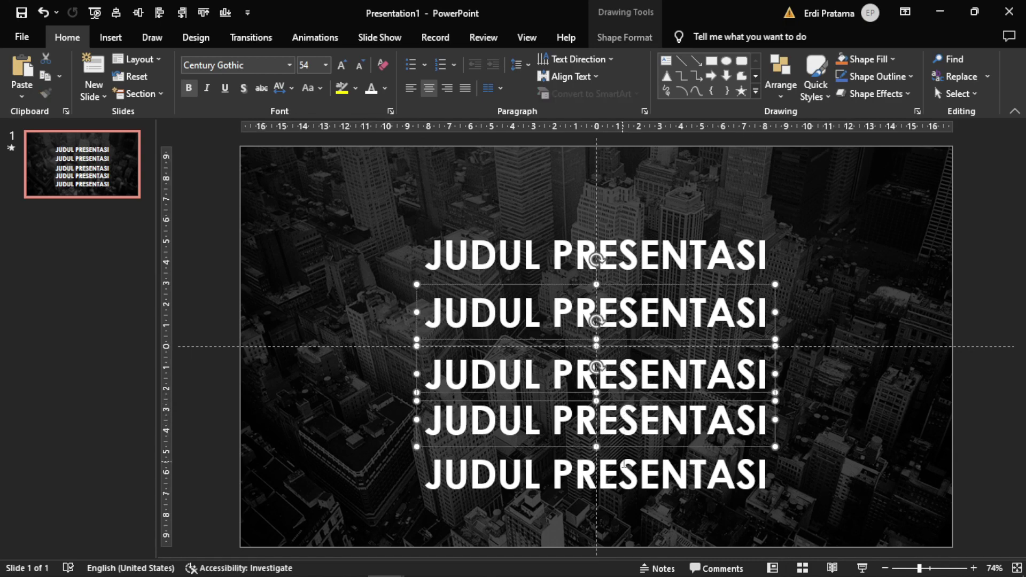
pyautogui.keyDown('shift'); pyautogui.click(621, 476); pyautogui.keyUp('shift')
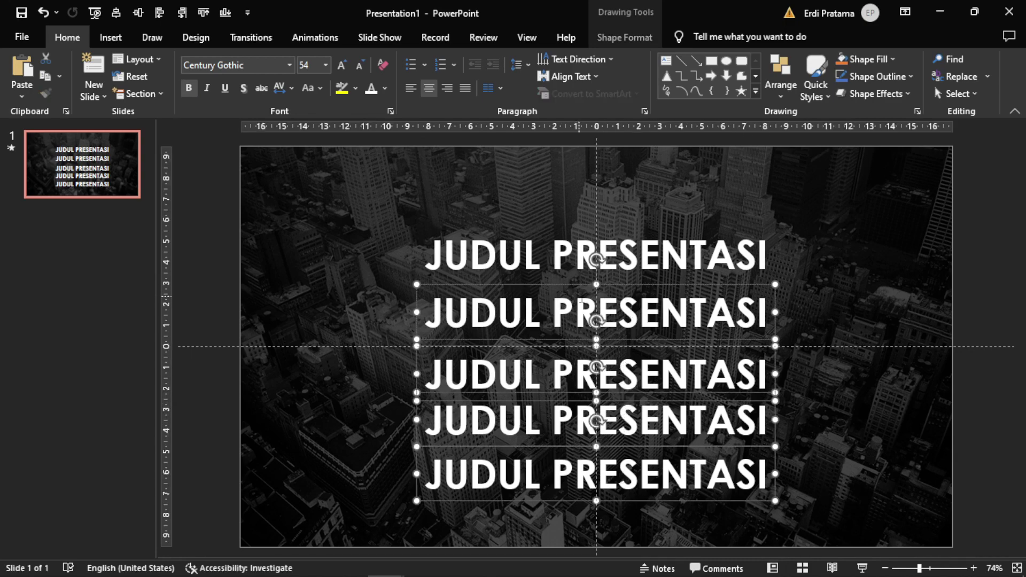
pyautogui.click(628, 33)
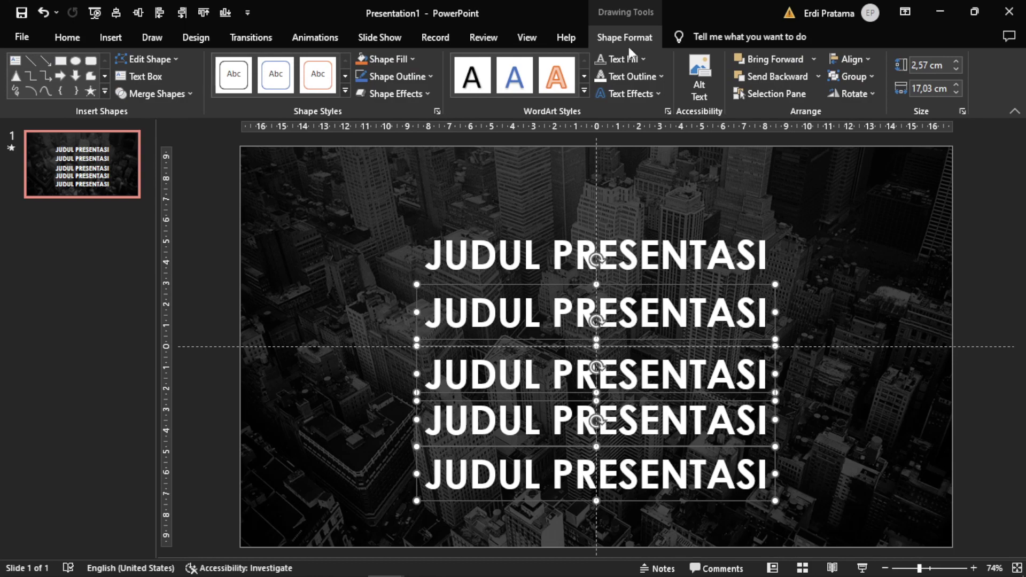
pyautogui.click(629, 57)
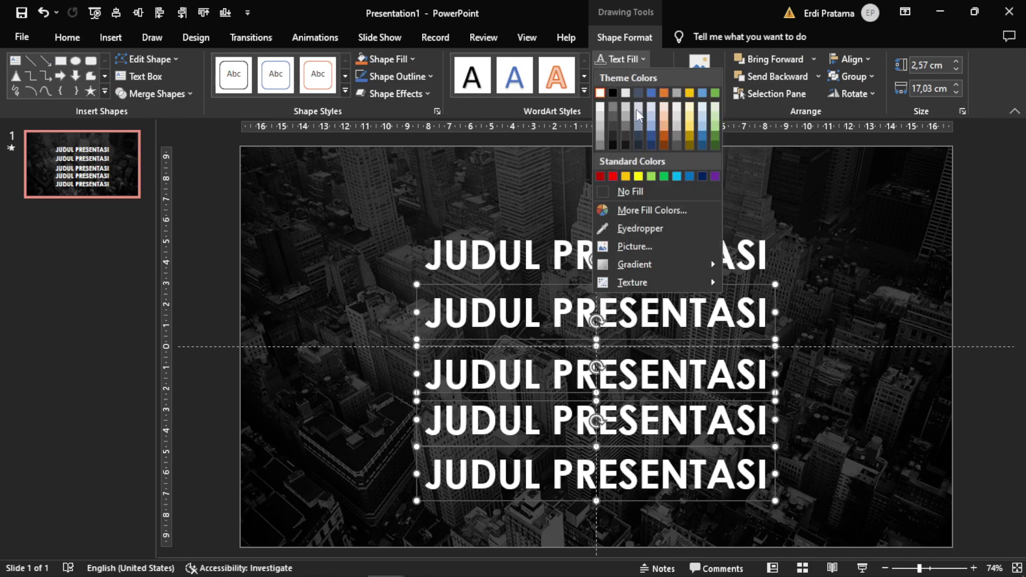
pyautogui.click(641, 194)
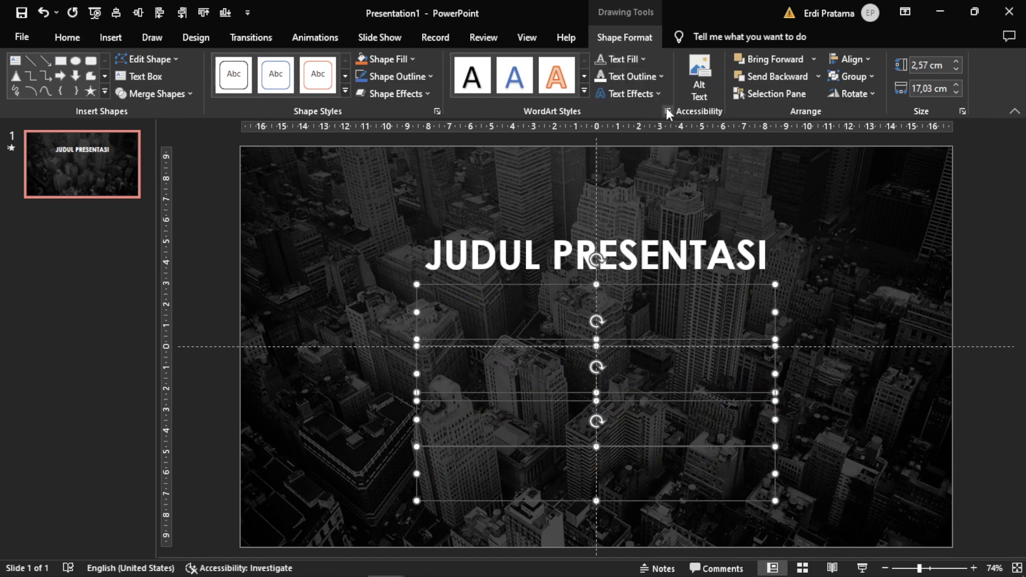
pyautogui.click(634, 78)
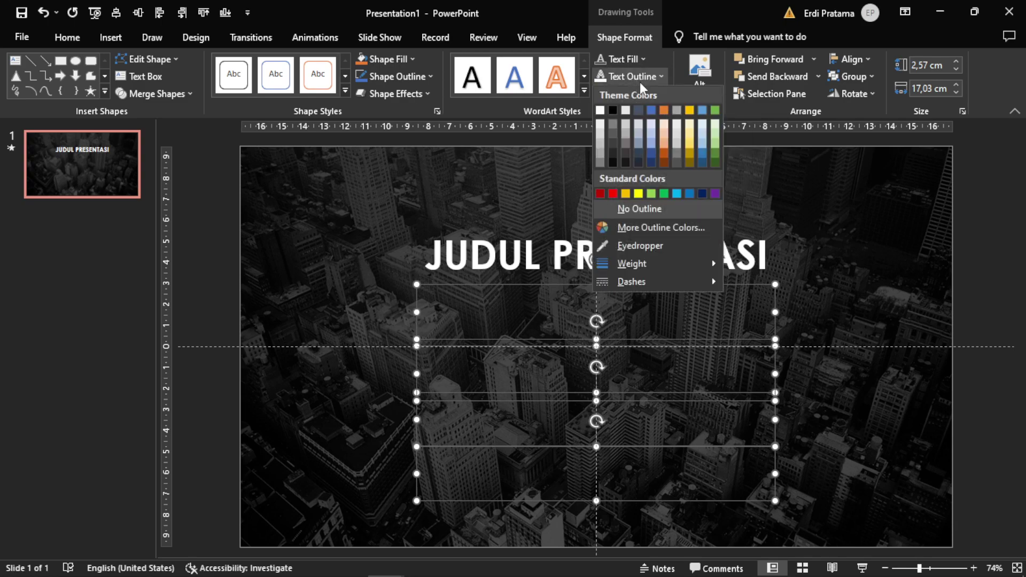
pyautogui.click(600, 111)
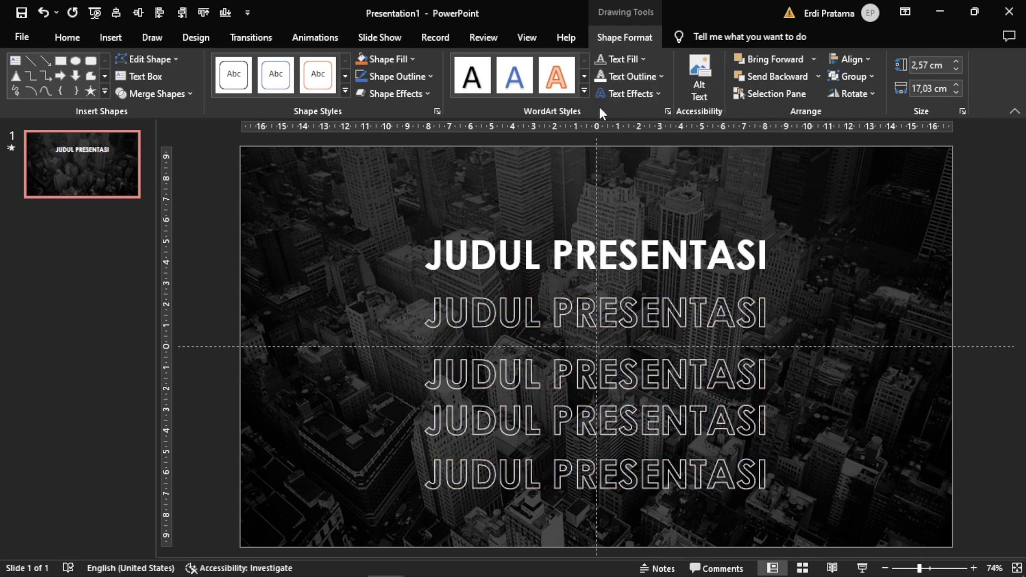
pyautogui.click(999, 238)
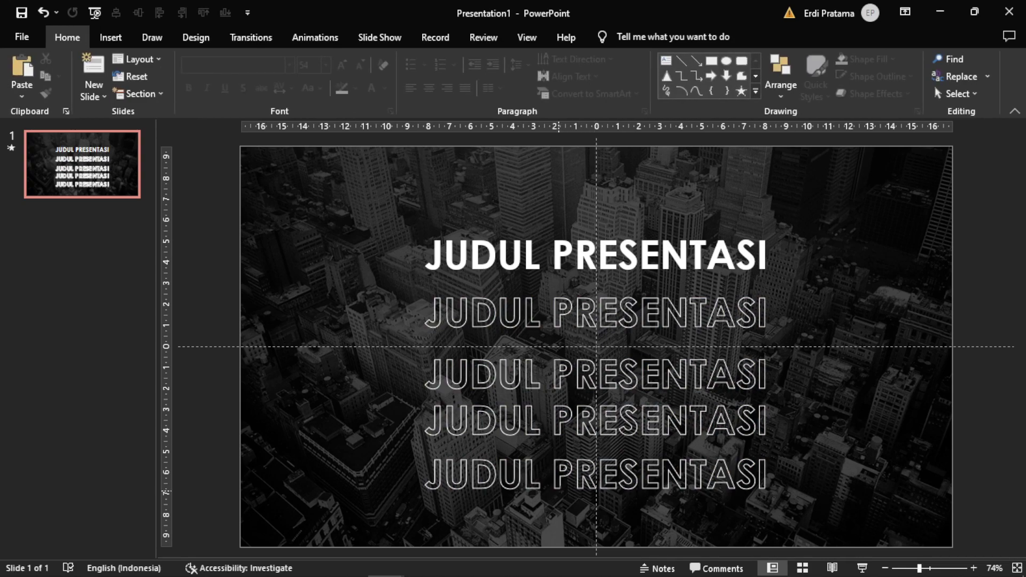
# Set outline transparency to 85% on the bottom copy and 70% on the fourth
pyautogui.click(554, 490)
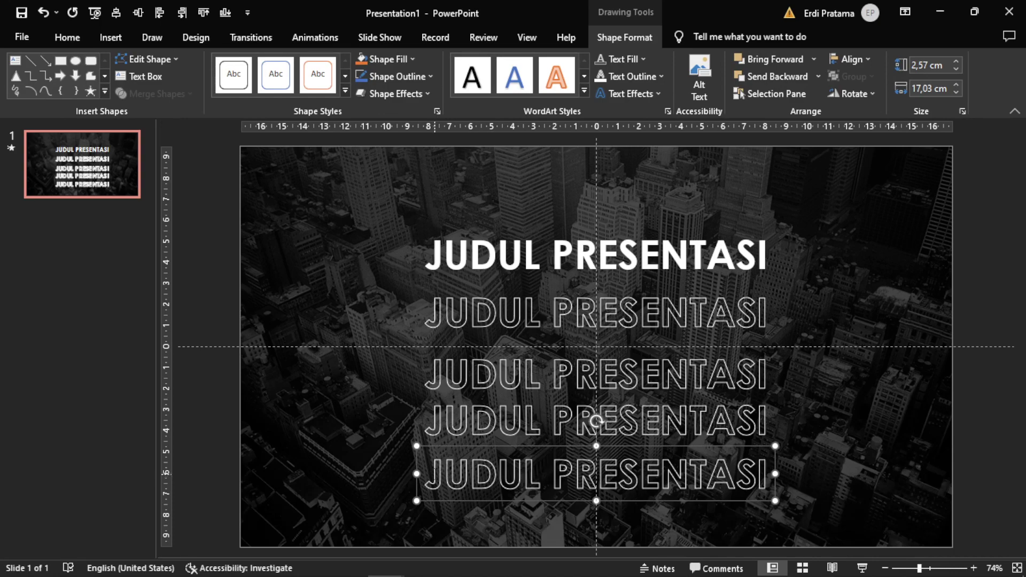
pyautogui.rightClick(659, 503)
pyautogui.click(716, 470)
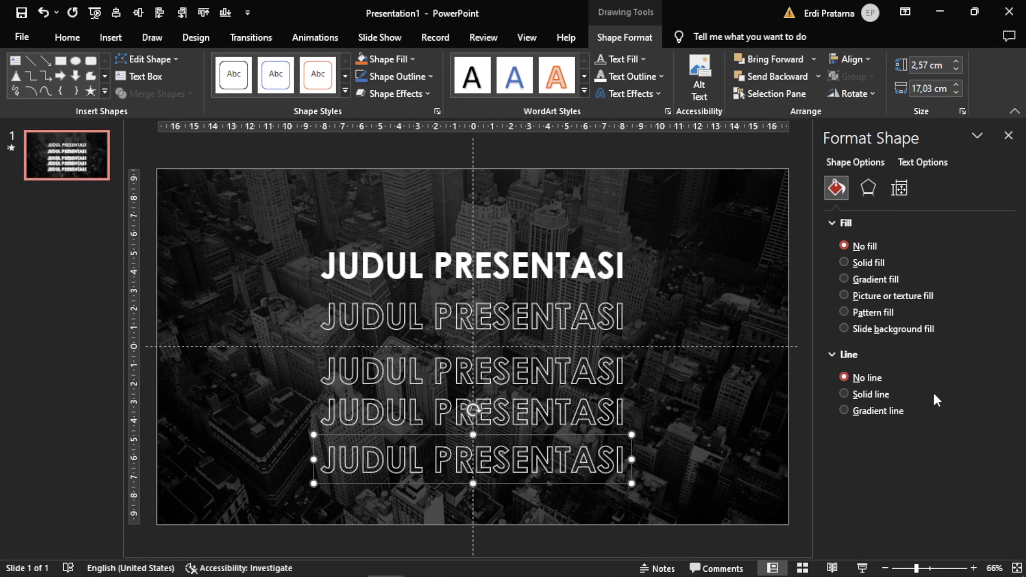
pyautogui.click(931, 165)
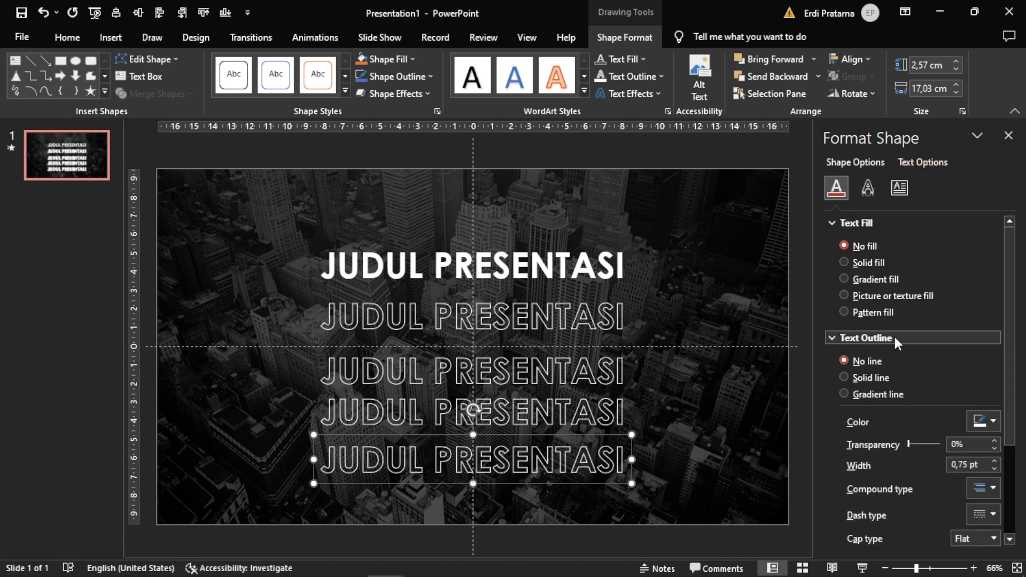
pyautogui.doubleClick(980, 444)
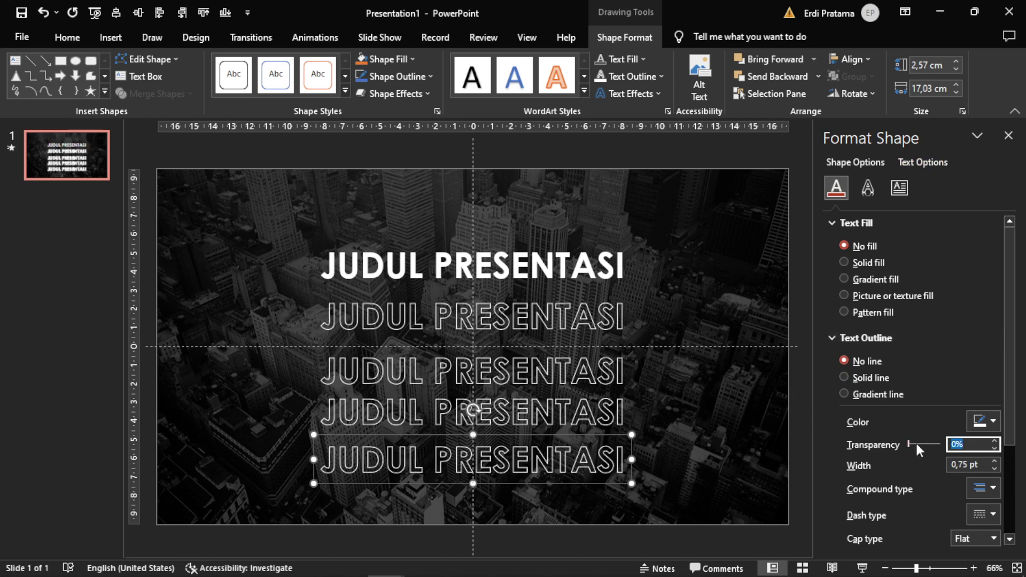
pyautogui.write('85')
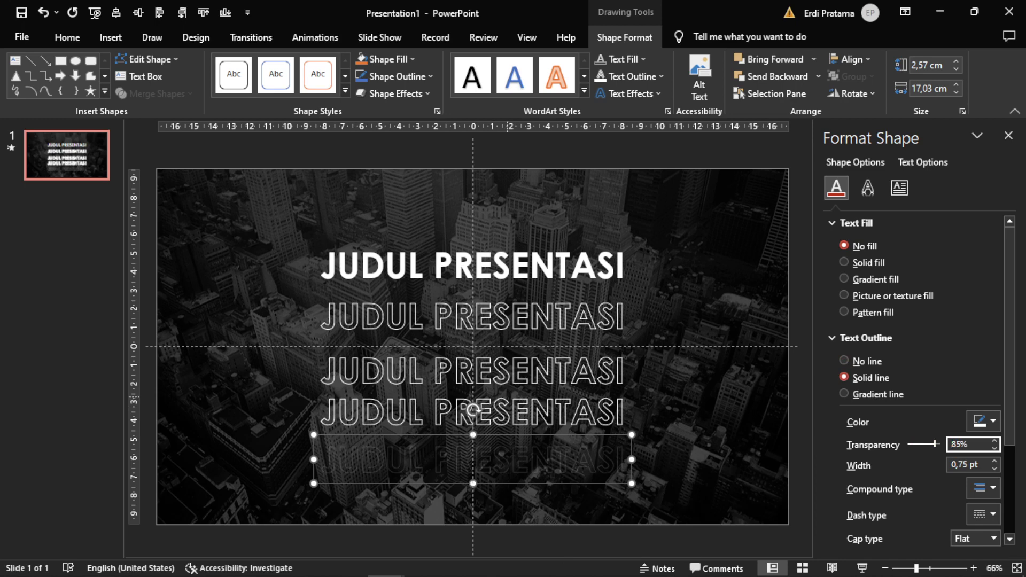
pyautogui.click(512, 411)
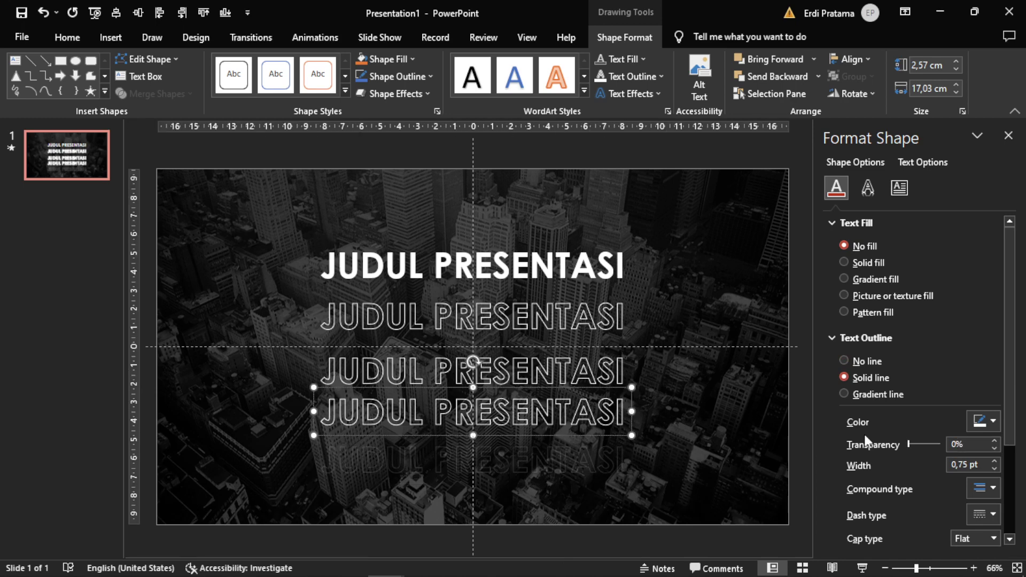
pyautogui.click(975, 447)
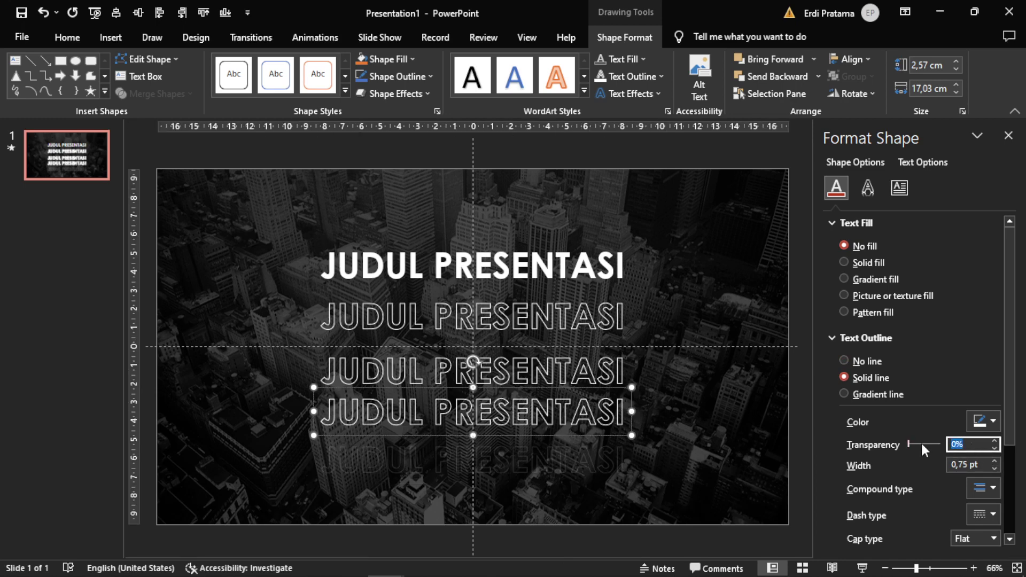
pyautogui.write('70')
pyautogui.press('Return')
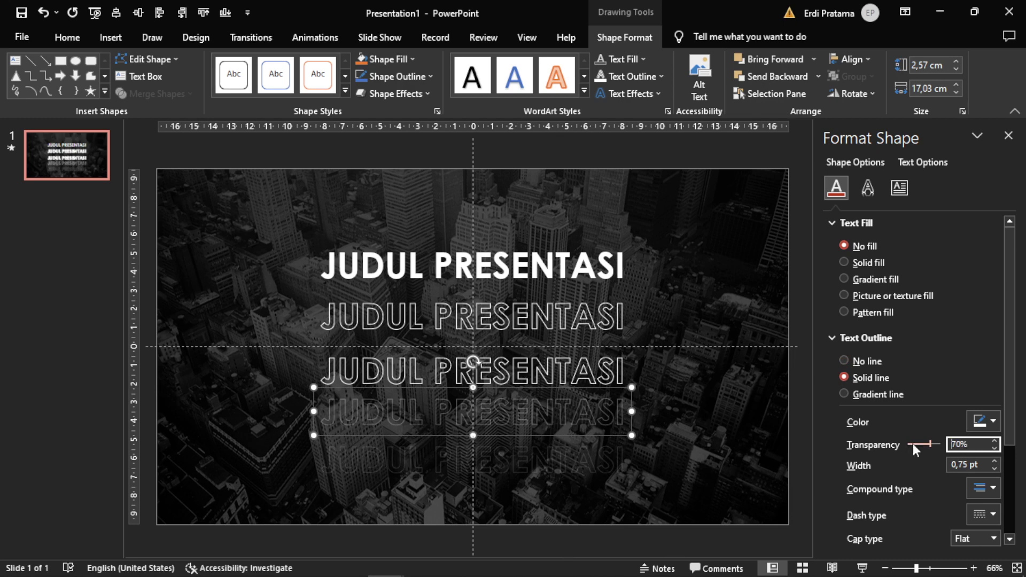
# Set outline transparency to 55% on the third copy and 50% on the second
pyautogui.click(610, 347)
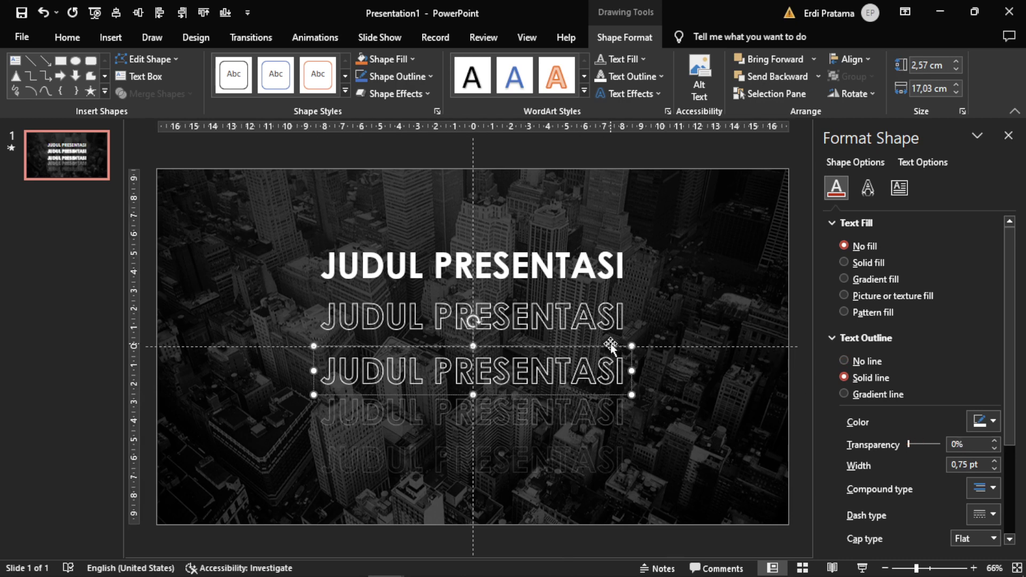
pyautogui.click(968, 444)
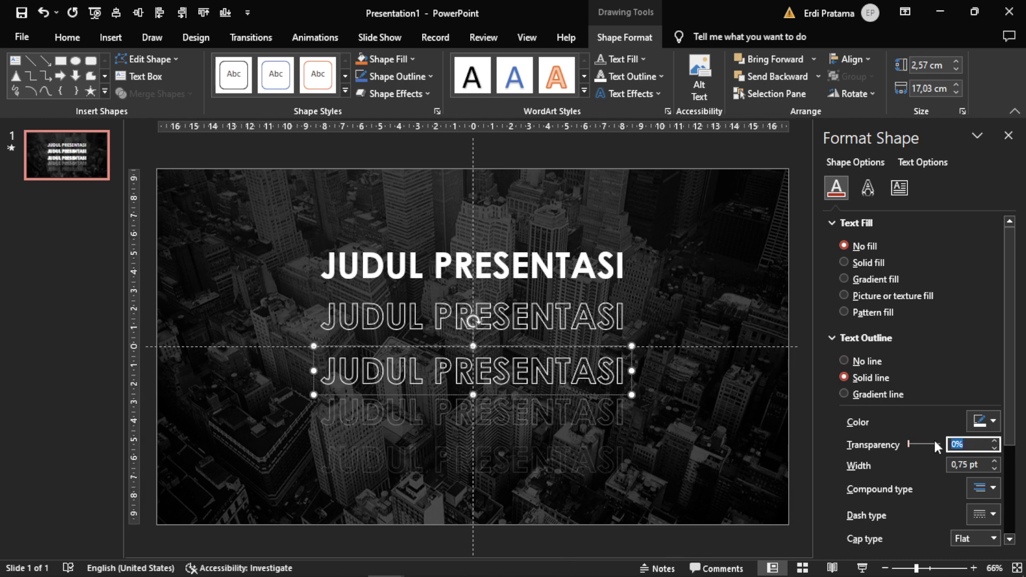
pyautogui.write('55')
pyautogui.press('Return')
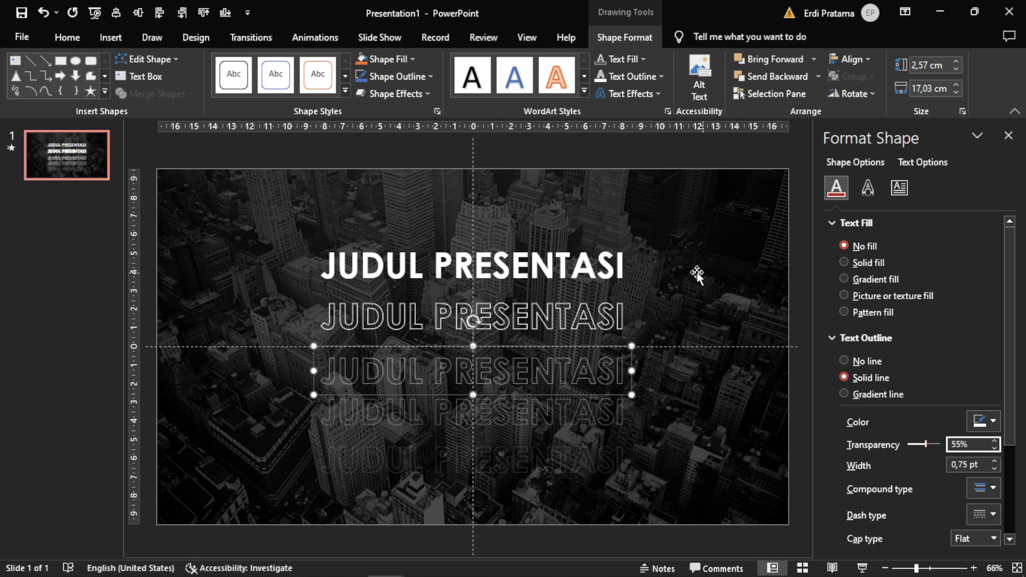
pyautogui.click(598, 318)
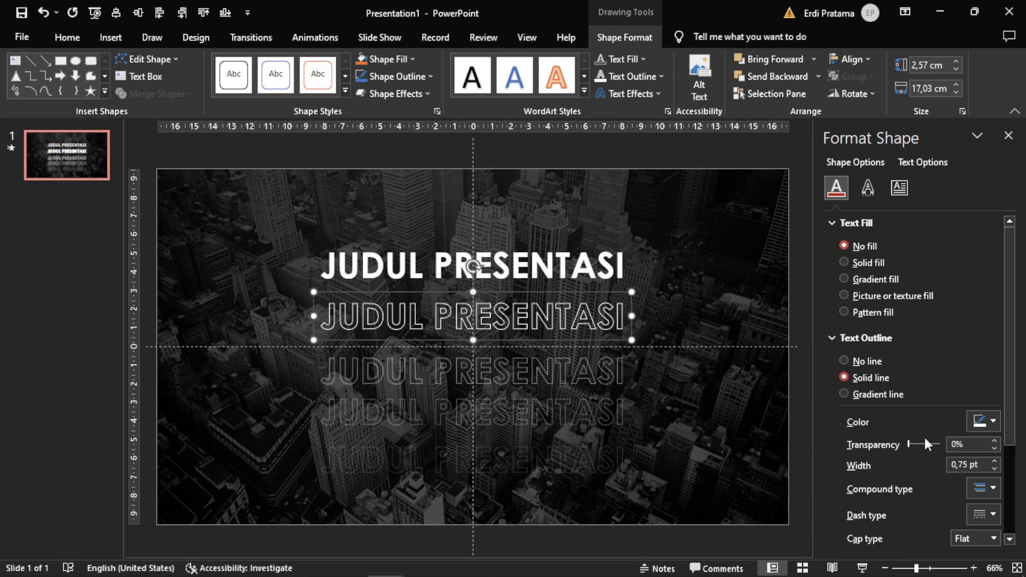
pyautogui.click(959, 444)
pyautogui.write('50')
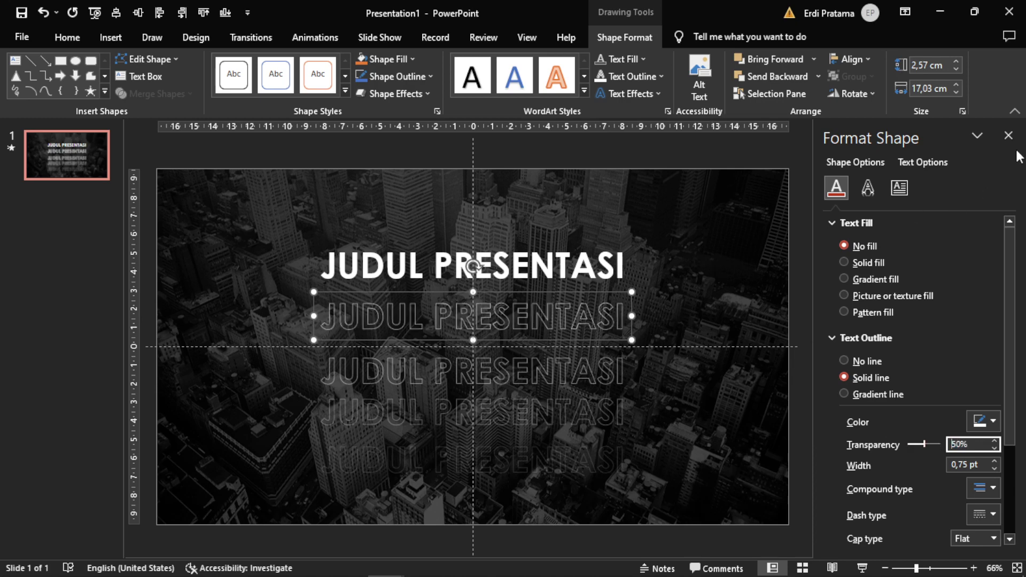
pyautogui.click(1008, 135)
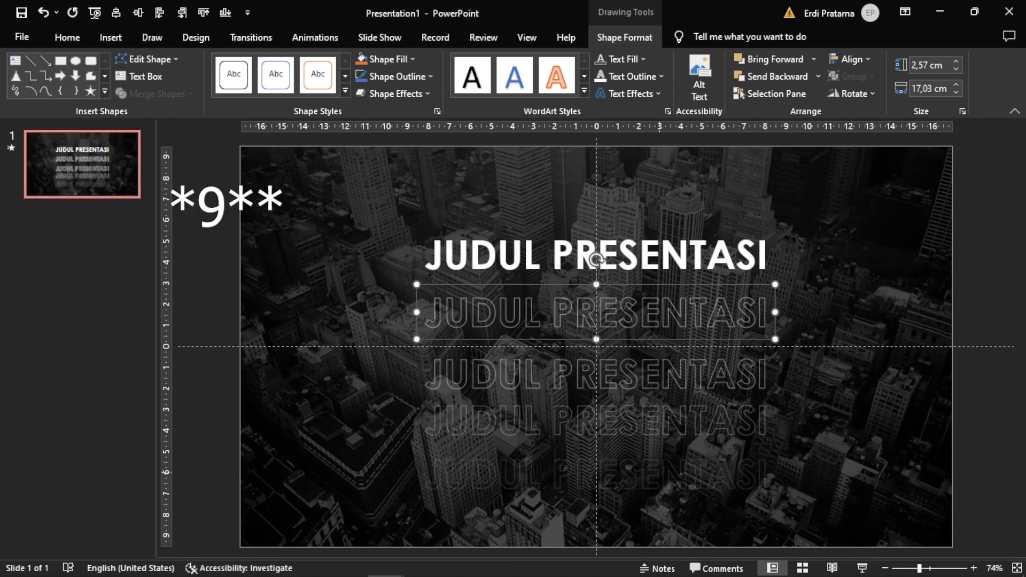
# Drag all five JUDUL PRESENTASI lines upward together, then reselect the bold top title
pyautogui.click(596, 420)
pyautogui.keyDown('shift'); pyautogui.click(596, 473); pyautogui.keyUp('shift')
pyautogui.keyDown('shift'); pyautogui.click(661, 369); pyautogui.keyUp('shift')
pyautogui.keyDown('shift'); pyautogui.click(658, 314); pyautogui.keyUp('shift')
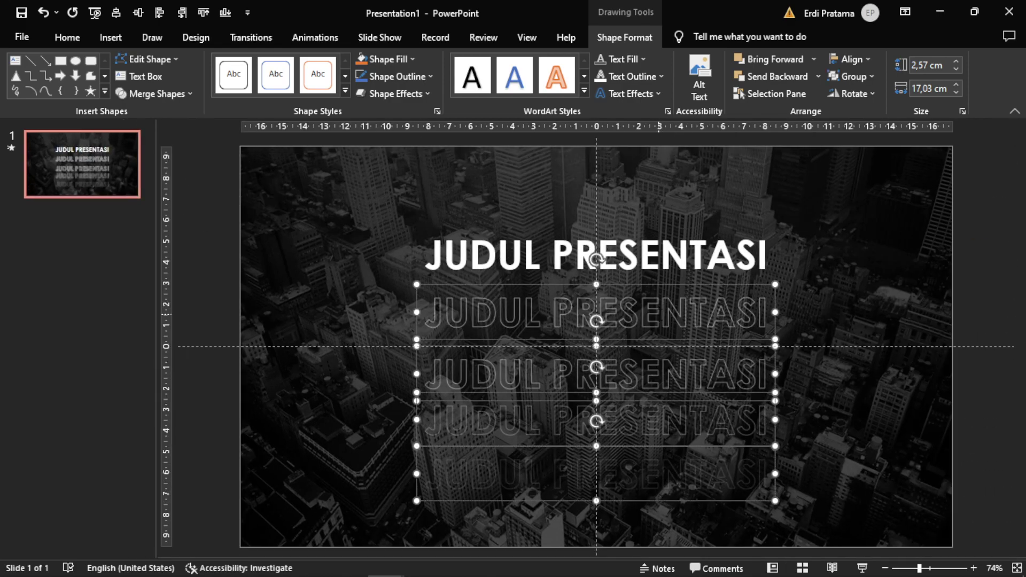
pyautogui.keyDown('shift'); pyautogui.click(654, 230); pyautogui.keyUp('shift')
pyautogui.moveTo(654, 230); pyautogui.dragTo(654, 190)
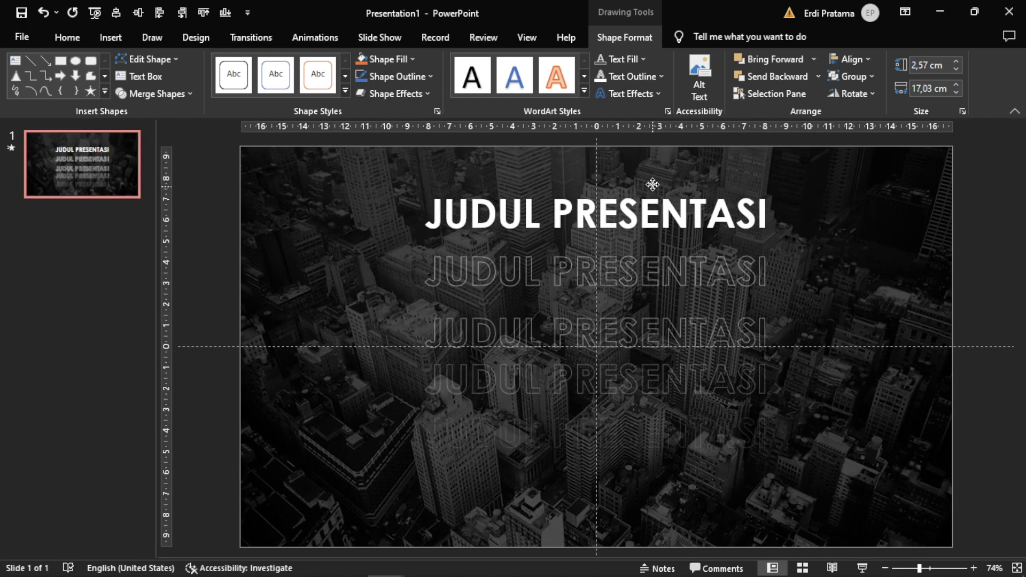
pyautogui.click(975, 203)
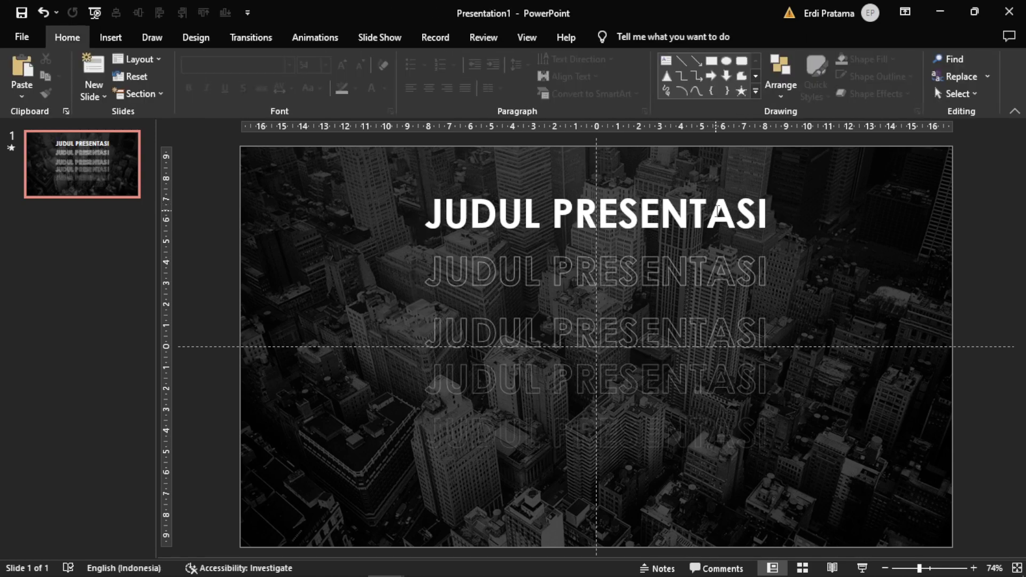
pyautogui.click(656, 190)
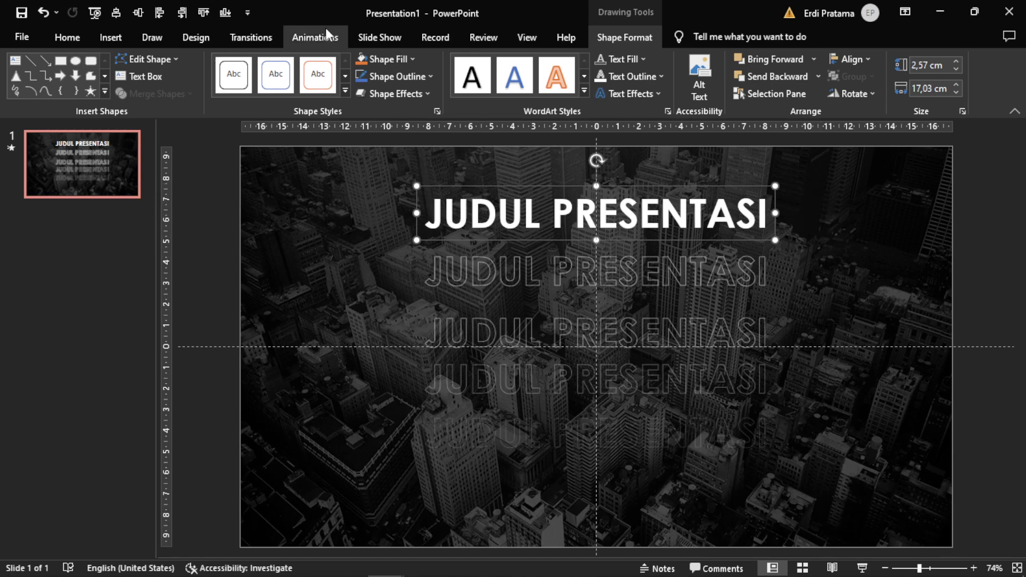
# Give the top title a Fly In from Top, With Previous, 0.75 s; then marquee-select the outlined copies
pyautogui.click(312, 36)
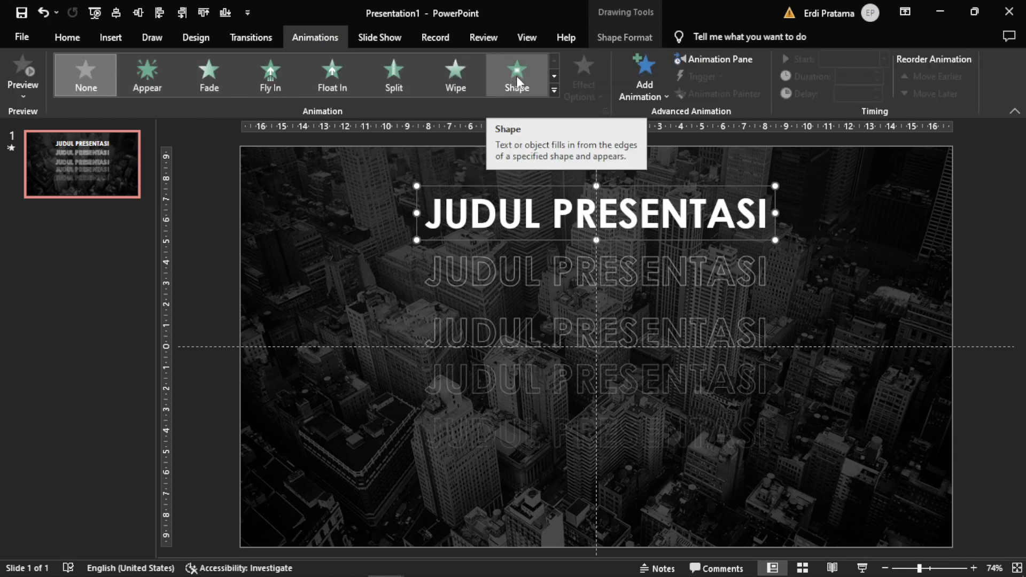
pyautogui.click(271, 80)
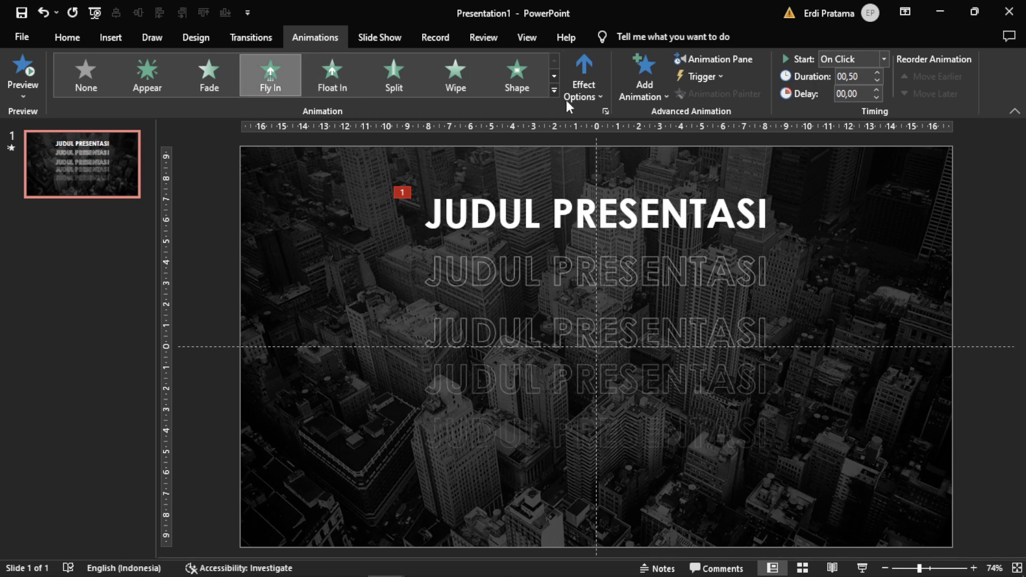
pyautogui.click(587, 95)
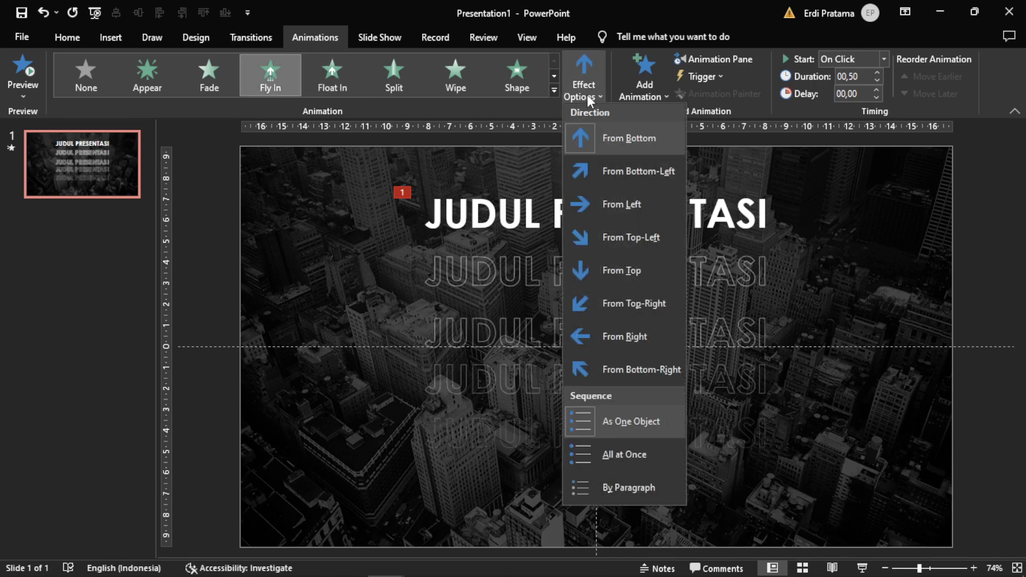
pyautogui.click(623, 271)
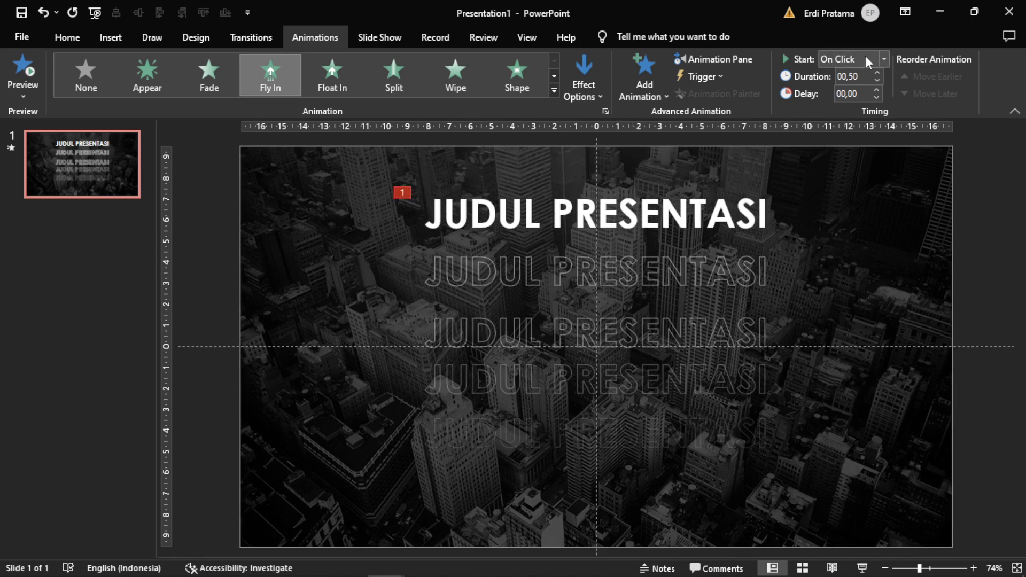
pyautogui.click(885, 59)
pyautogui.click(858, 87)
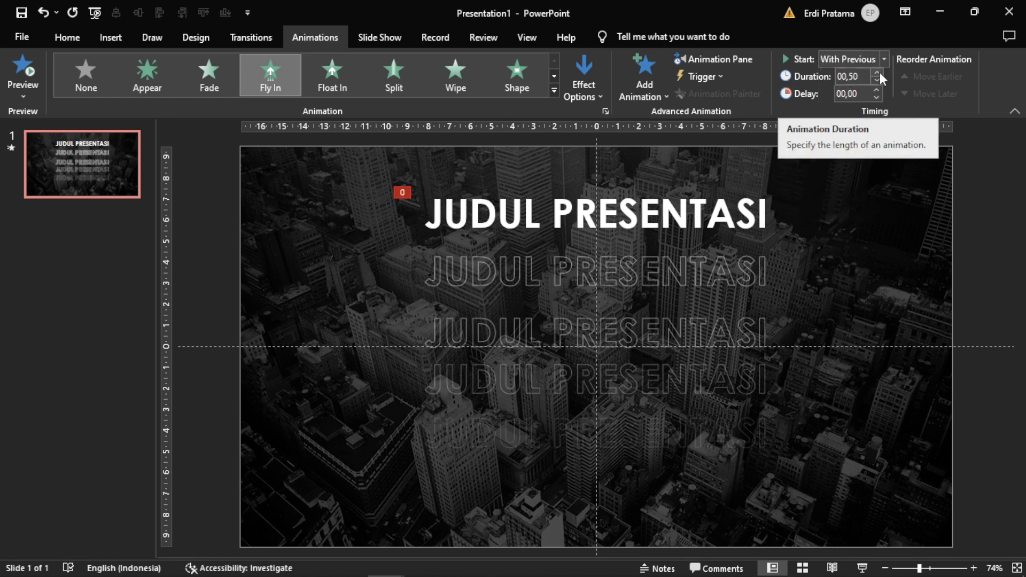
pyautogui.click(877, 72)
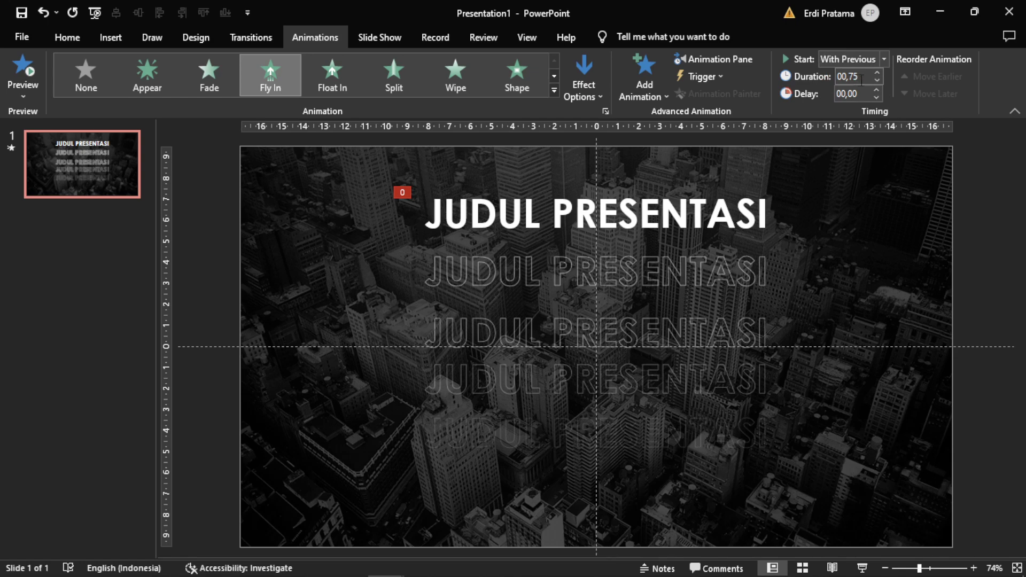
pyautogui.click(469, 195)
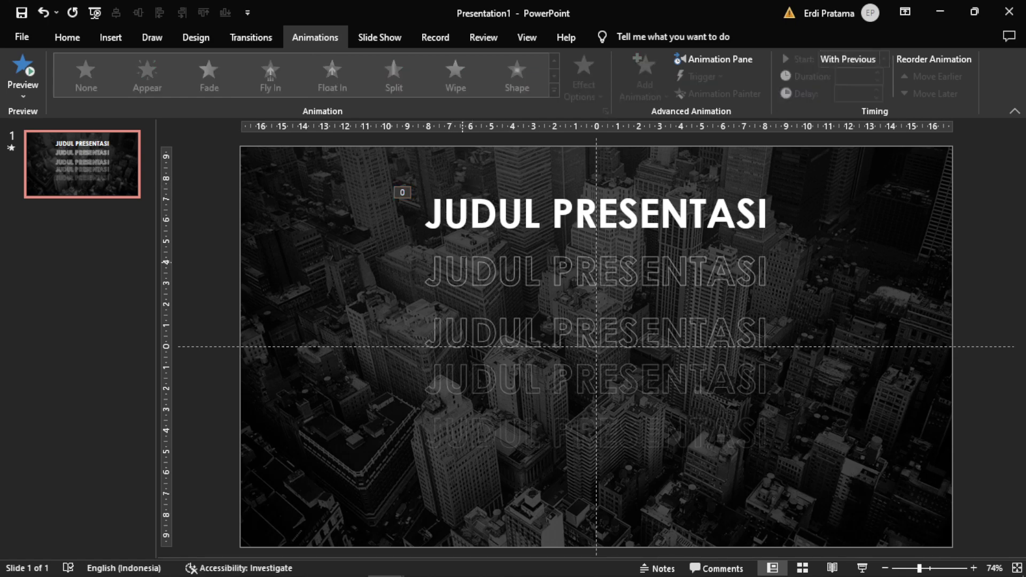
pyautogui.moveTo(406, 239); pyautogui.dragTo(785, 411)
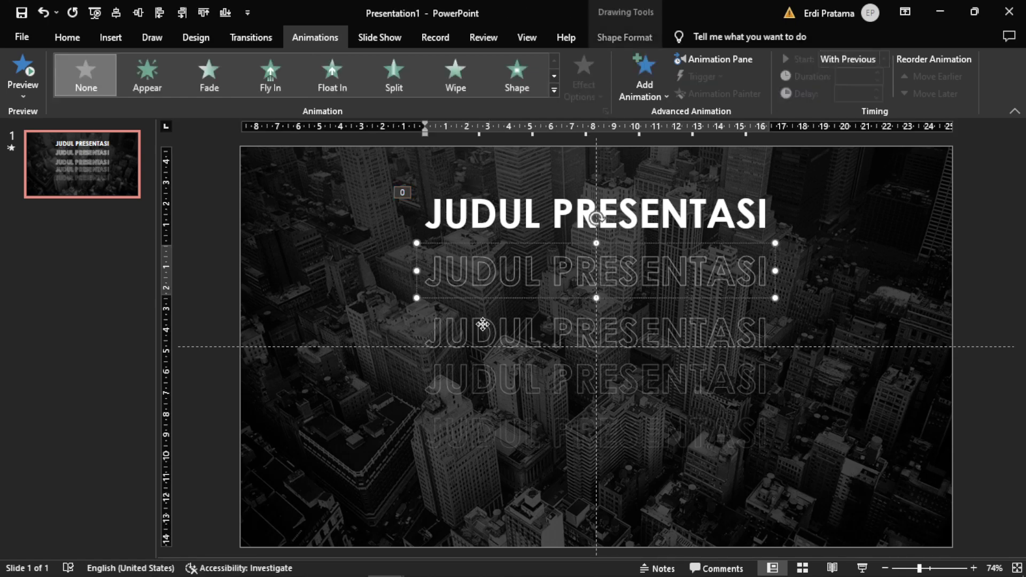
# Copy the title's Fly In animation onto the second title copy with Animation Painter
pyautogui.keyDown('shift'); pyautogui.click(588, 433); pyautogui.keyUp('shift')
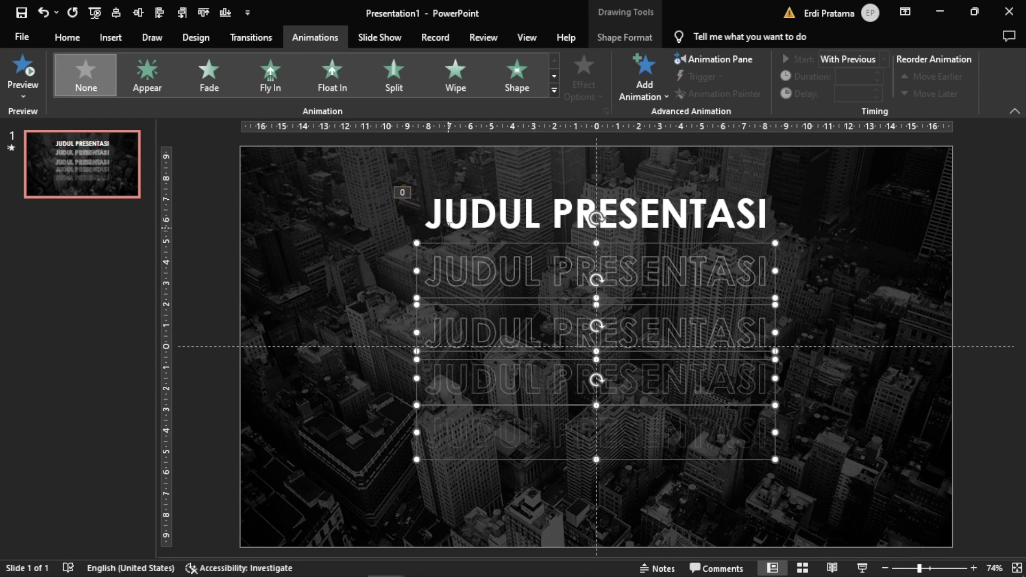
pyautogui.click(215, 181)
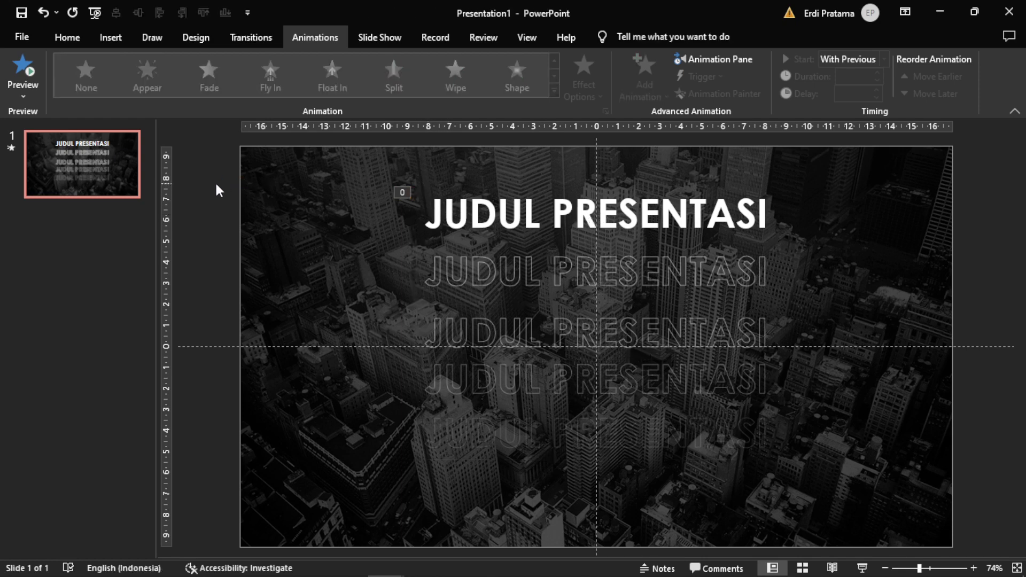
pyautogui.click(402, 193)
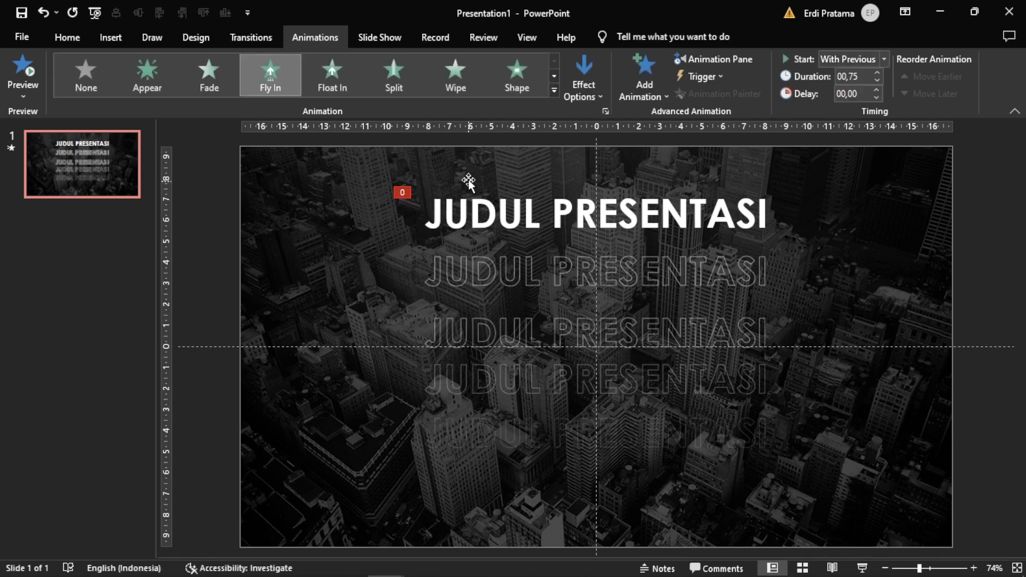
pyautogui.click(641, 188)
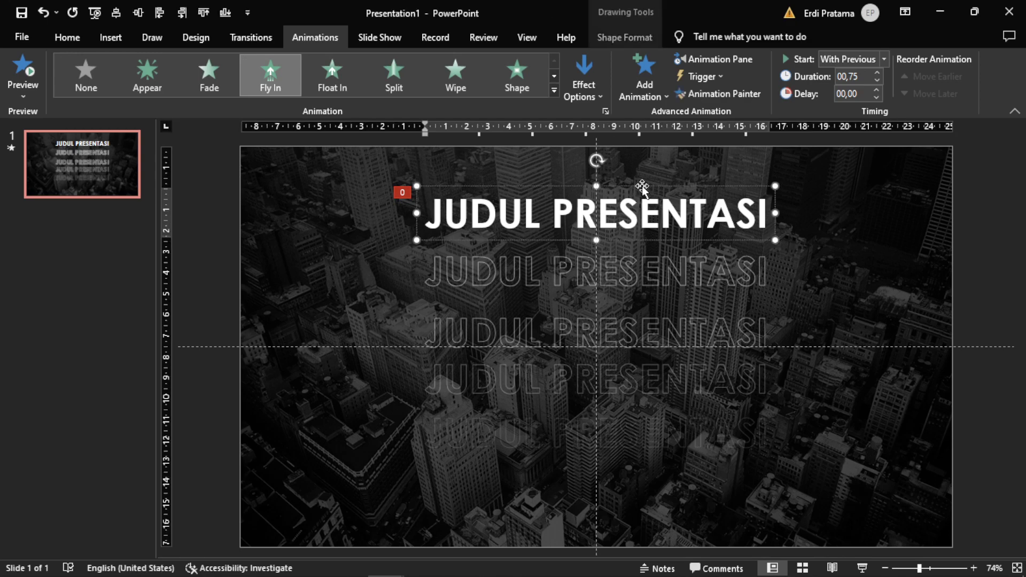
pyautogui.click(641, 187)
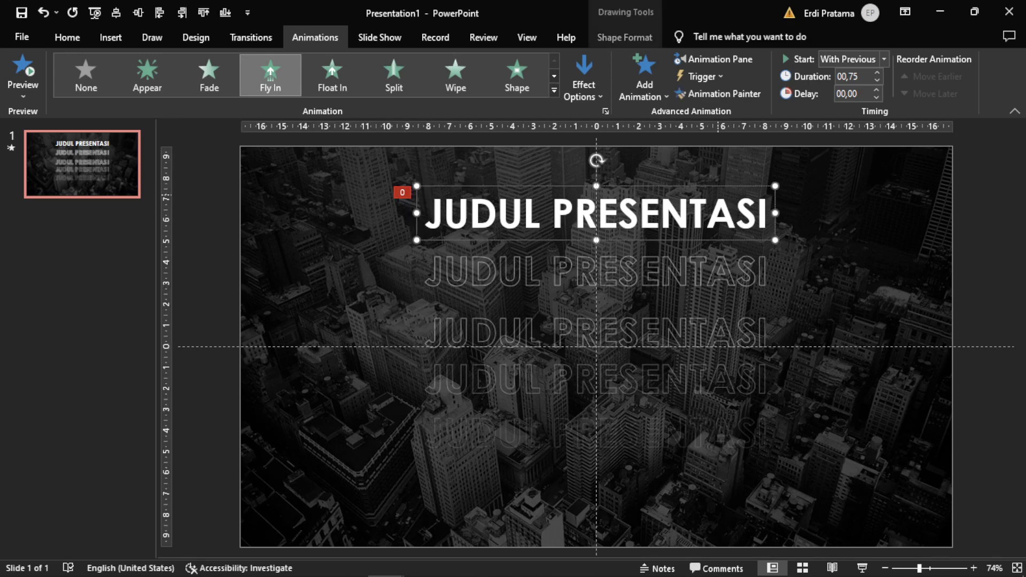
pyautogui.click(736, 92)
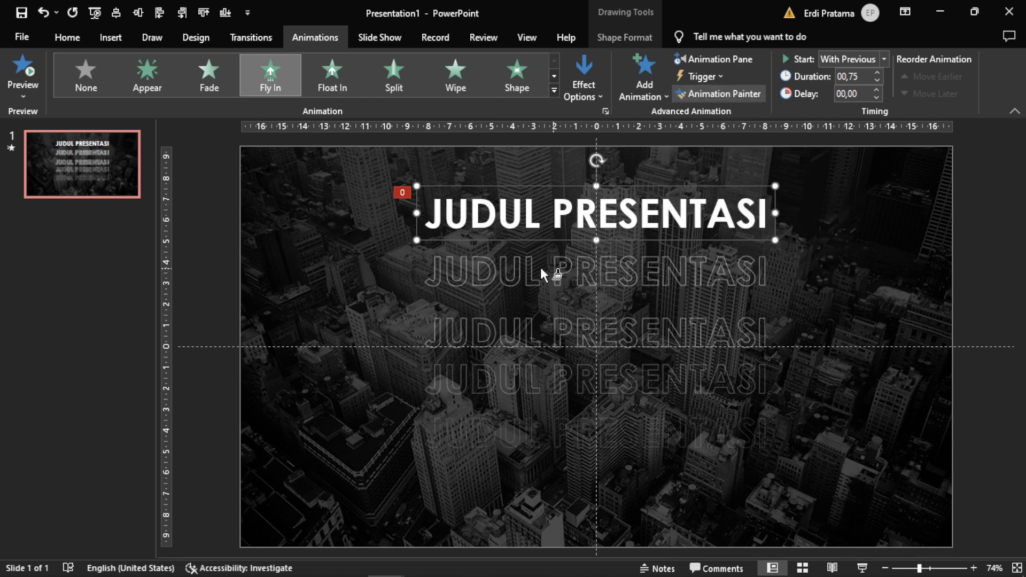
pyautogui.click(627, 268)
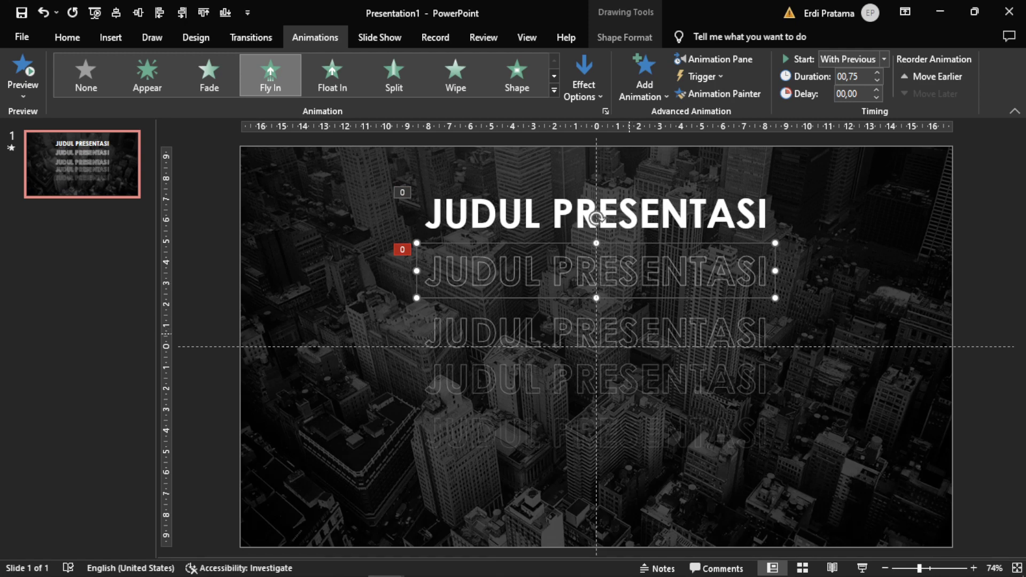
# Paint the same Fly In animation onto the third, fourth and bottom copies
pyautogui.click(614, 329)
pyautogui.keyDown('shift'); pyautogui.click(625, 380); pyautogui.keyUp('shift')
pyautogui.keyDown('shift'); pyautogui.click(627, 431); pyautogui.keyUp('shift')
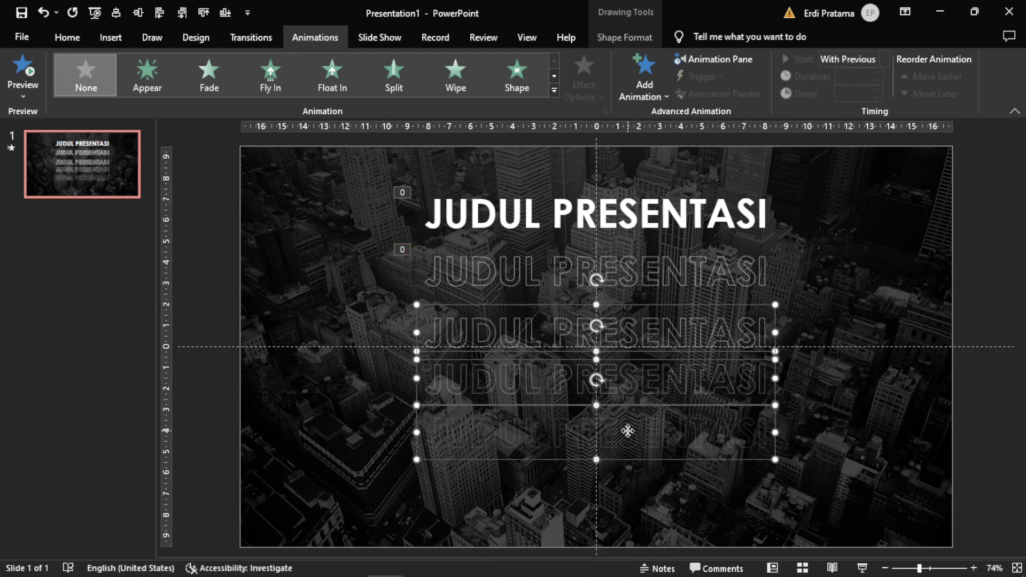
pyautogui.click(995, 241)
pyautogui.click(741, 246)
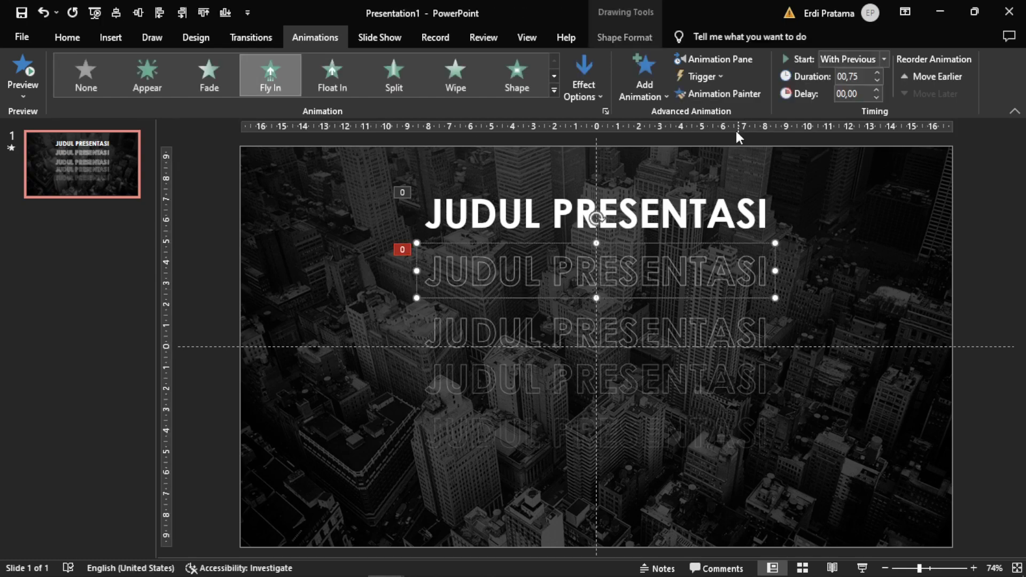
pyautogui.click(725, 95)
pyautogui.click(703, 324)
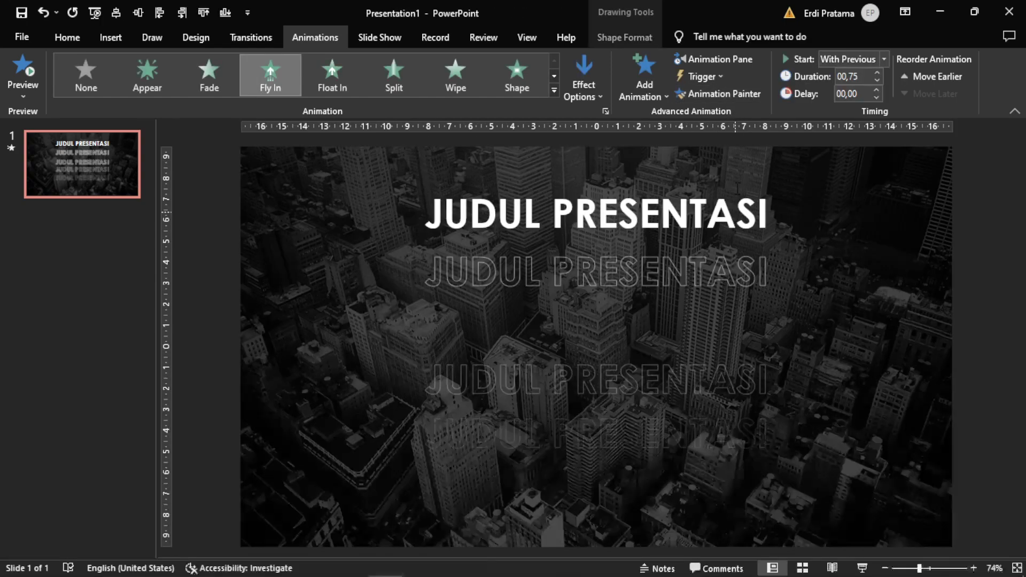
pyautogui.click(717, 92)
pyautogui.click(714, 371)
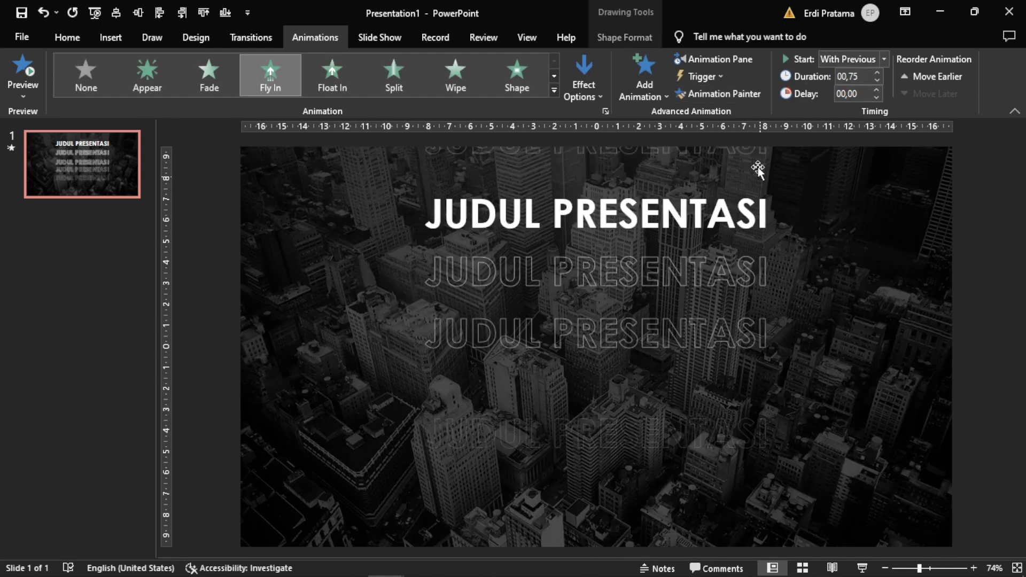
pyautogui.click(724, 94)
pyautogui.click(754, 412)
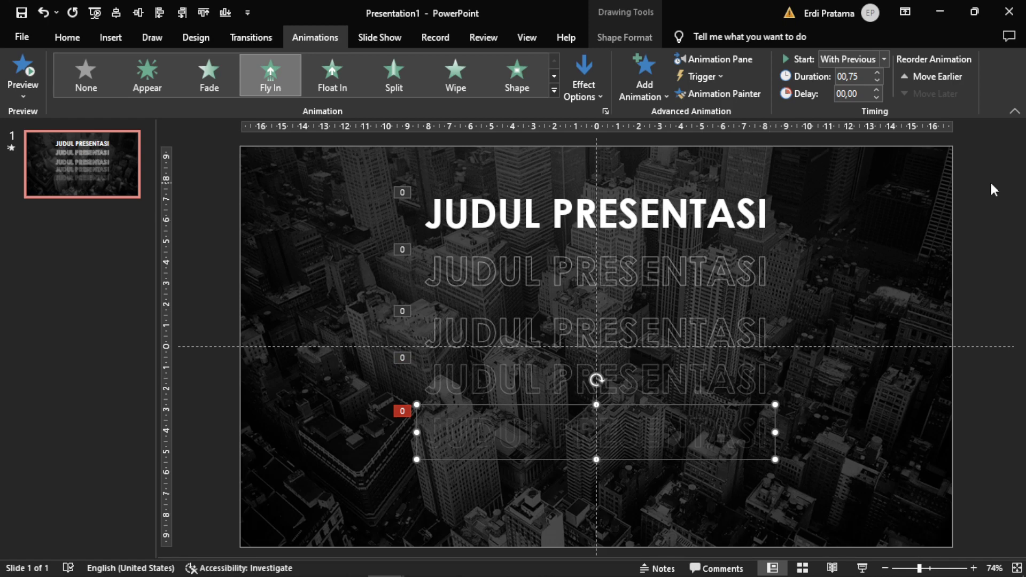
# Select all five JUDUL PRESENTASI title boxes together
pyautogui.keyDown('shift'); pyautogui.click(632, 369); pyautogui.keyUp('shift')
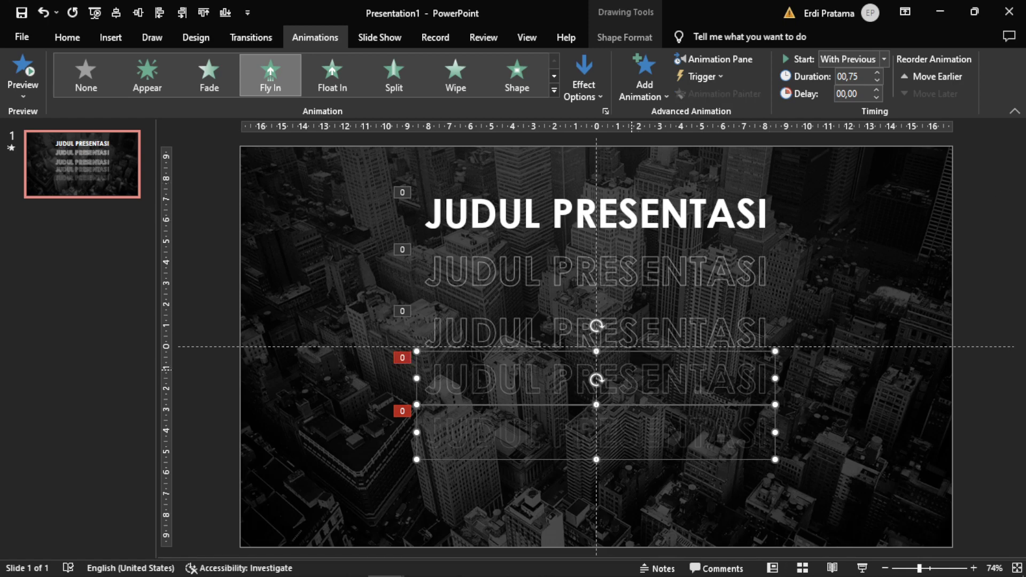
pyautogui.moveTo(631, 369); pyautogui.dragTo(632, 320)
pyautogui.keyDown('shift'); pyautogui.click(632, 320); pyautogui.keyUp('shift')
pyautogui.keyDown('shift'); pyautogui.click(643, 271); pyautogui.keyUp('shift')
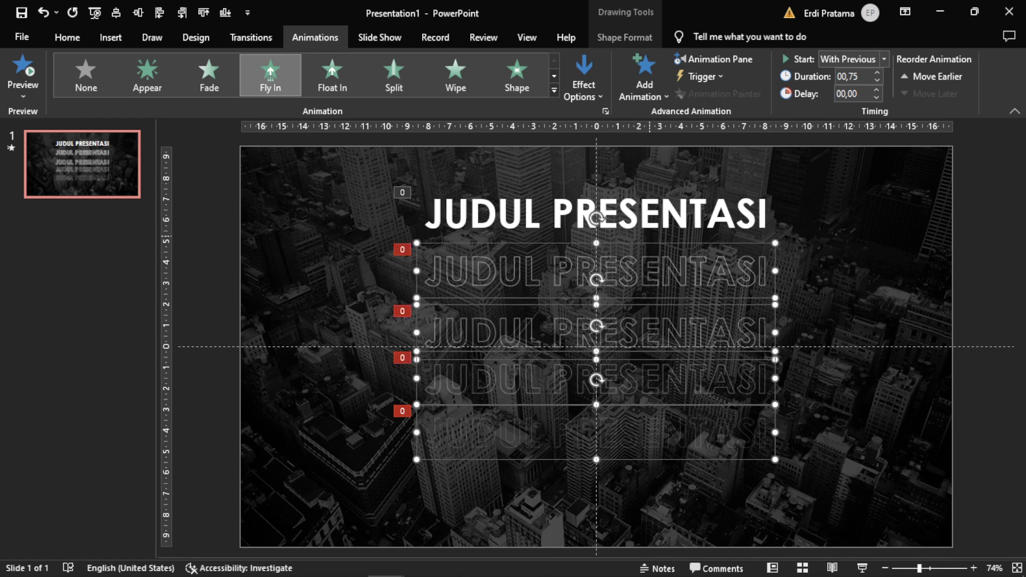
pyautogui.keyDown('shift'); pyautogui.click(652, 209); pyautogui.keyUp('shift')
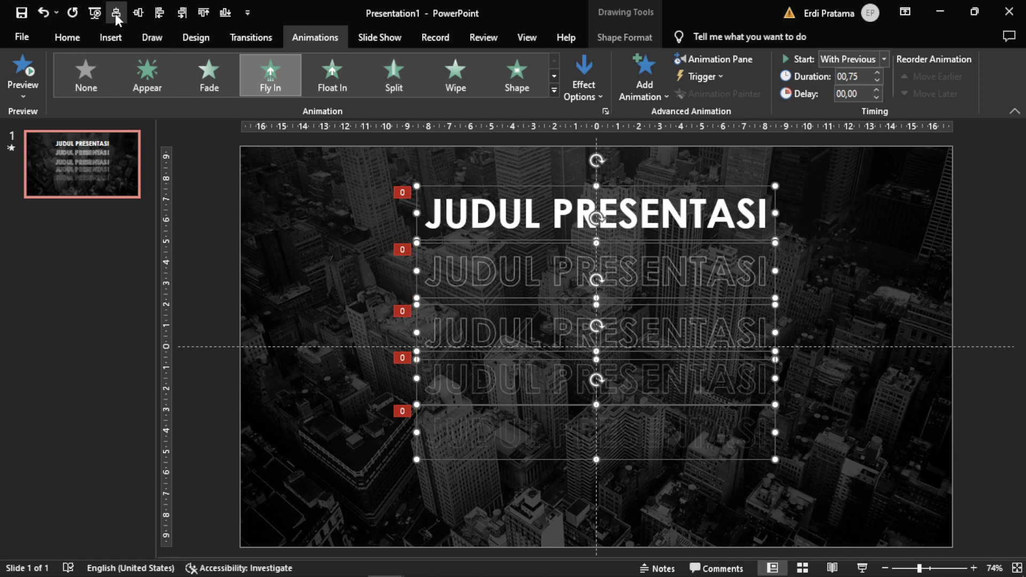
# Align all five titles to the slide's vertical middle and show the Animation Pane
pyautogui.click(114, 14)
pyautogui.click(137, 13)
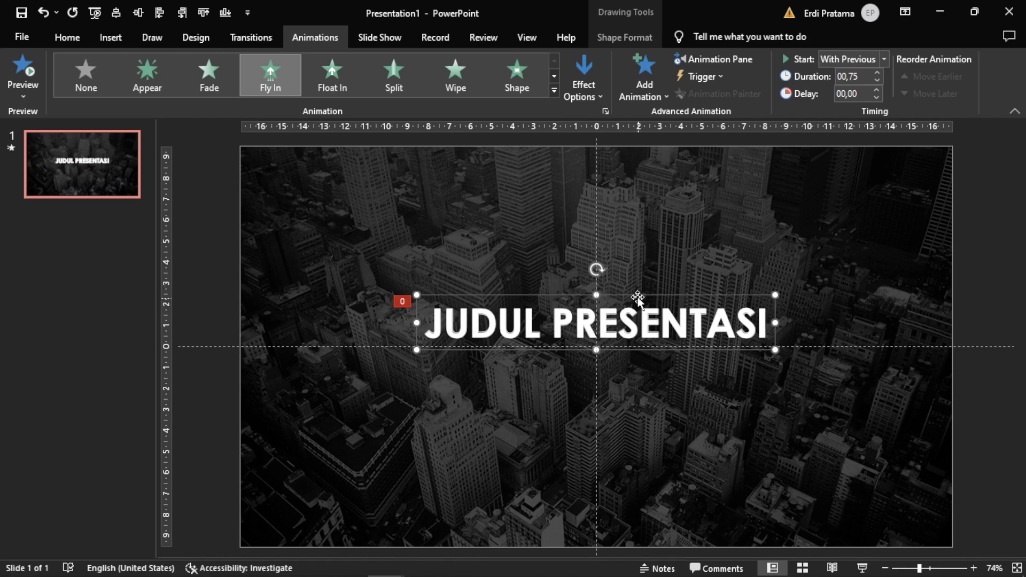
pyautogui.click(723, 62)
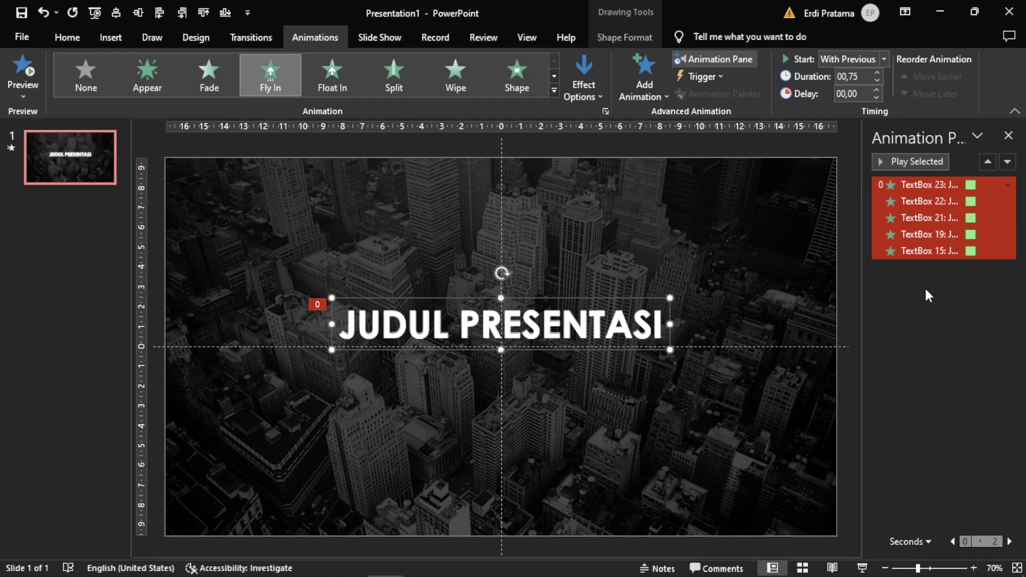
# Stagger fly-in starts: TextBox 22 at 0.1 s, 21 at 0.2 s, 19 slightly later, 15 at 0.3 s
pyautogui.click(925, 290)
pyautogui.moveTo(934, 201)
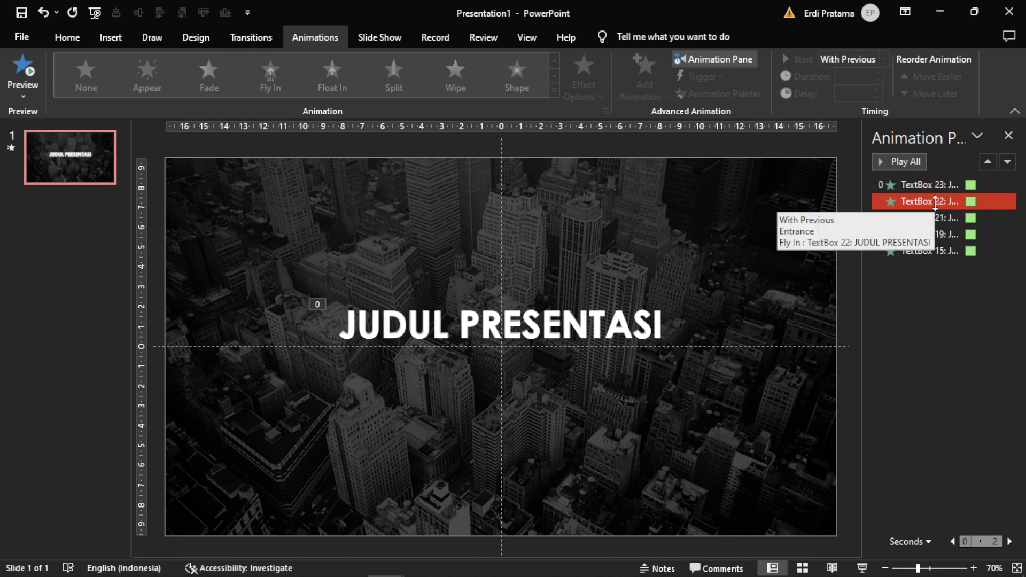
pyautogui.click(934, 202)
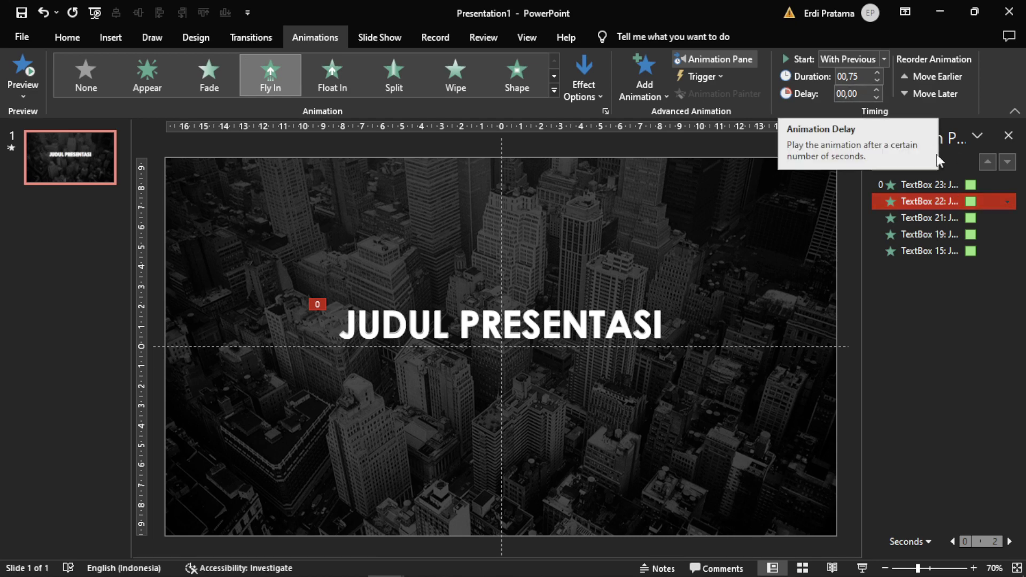
pyautogui.moveTo(970, 204); pyautogui.dragTo(972, 203)
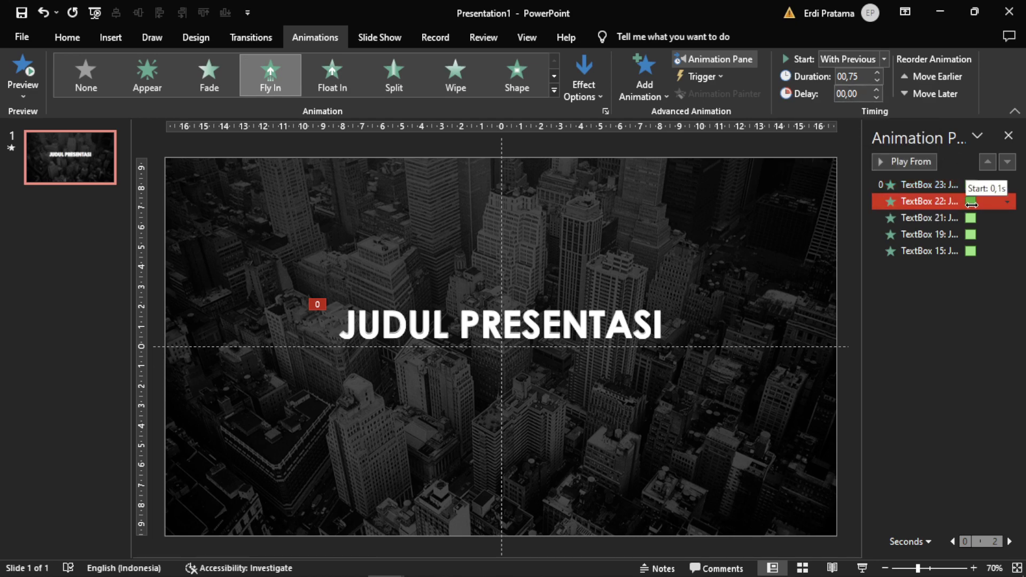
pyautogui.keyDown('shift'); pyautogui.click(933, 218); pyautogui.keyUp('shift')
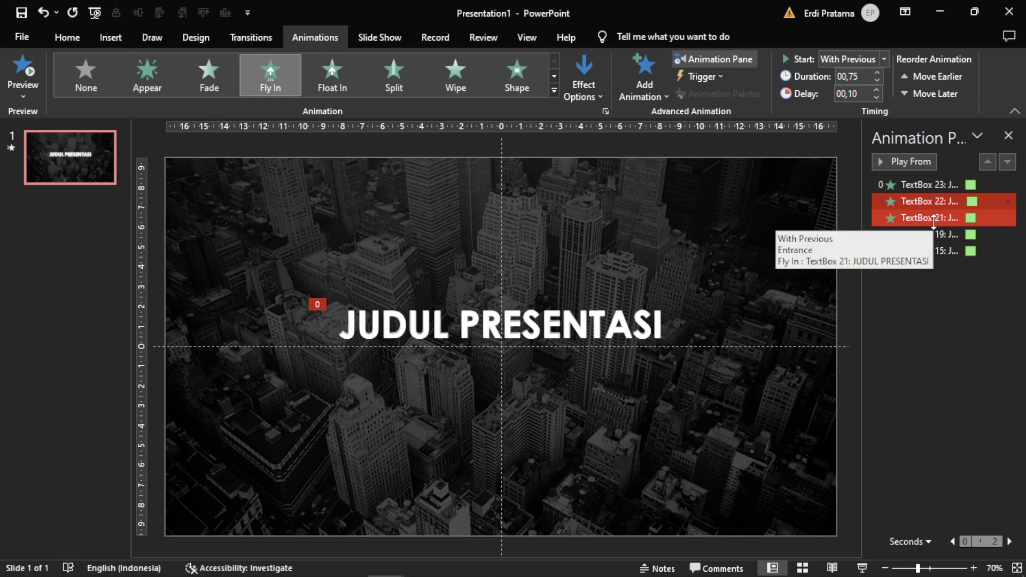
pyautogui.click(933, 218)
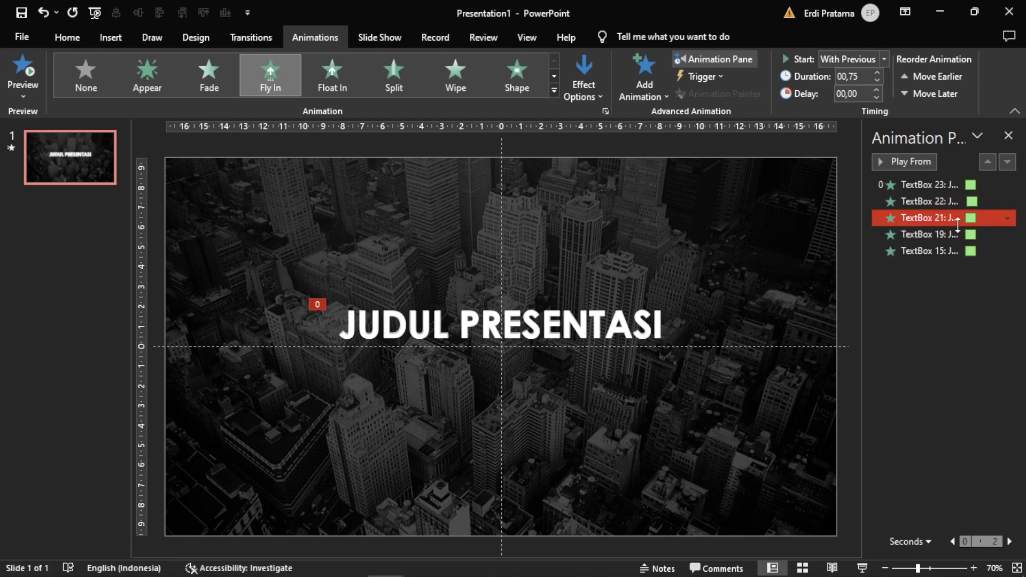
pyautogui.moveTo(970, 218); pyautogui.dragTo(974, 218)
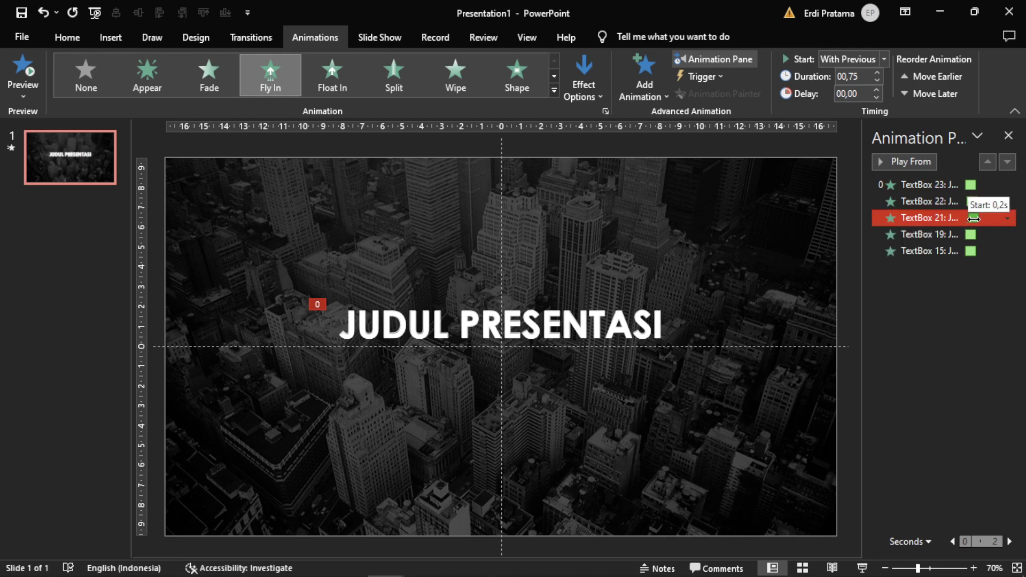
pyautogui.click(972, 235)
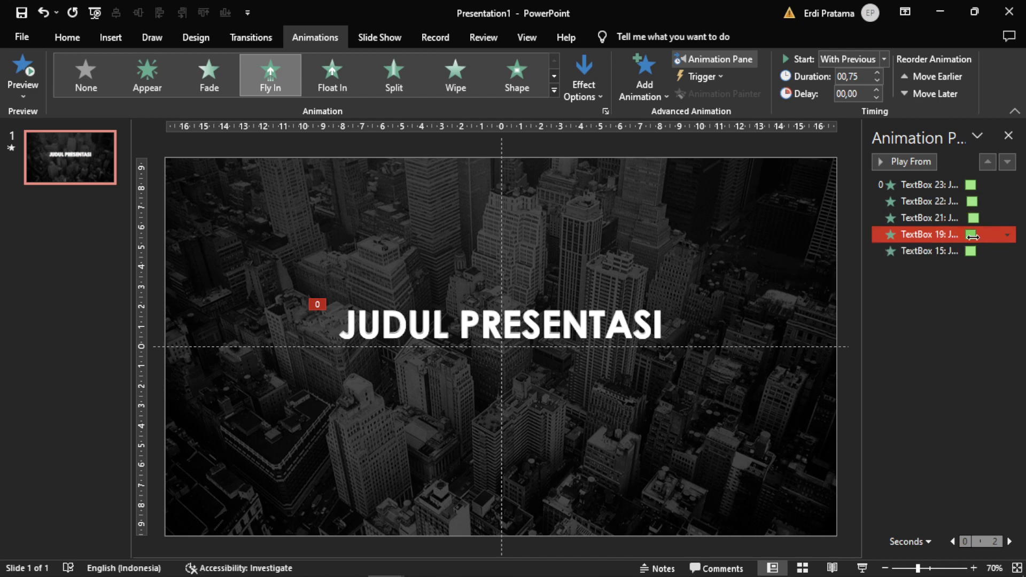
pyautogui.moveTo(972, 235); pyautogui.dragTo(975, 235)
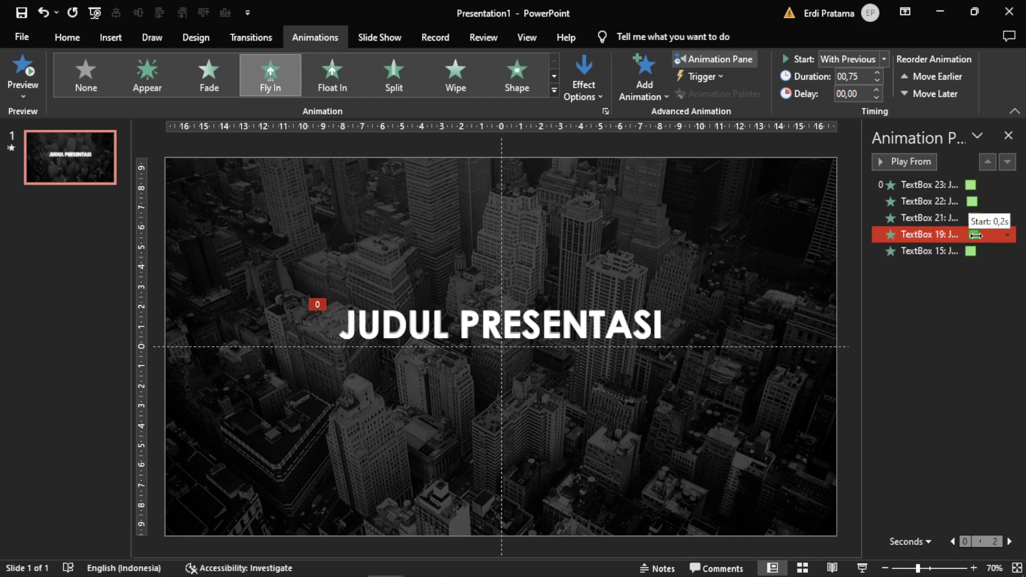
pyautogui.click(965, 252)
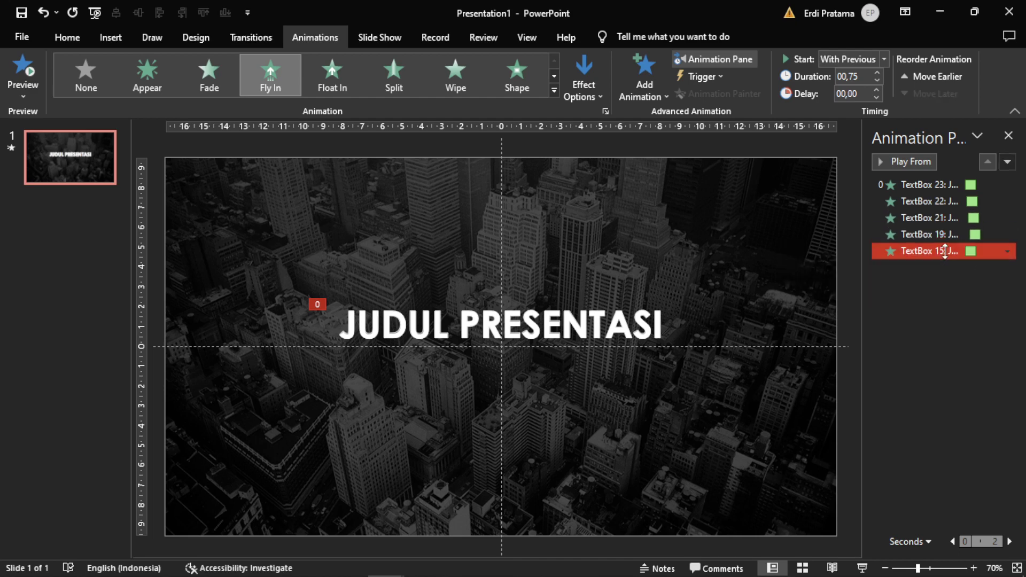
pyautogui.moveTo(970, 251); pyautogui.dragTo(975, 251)
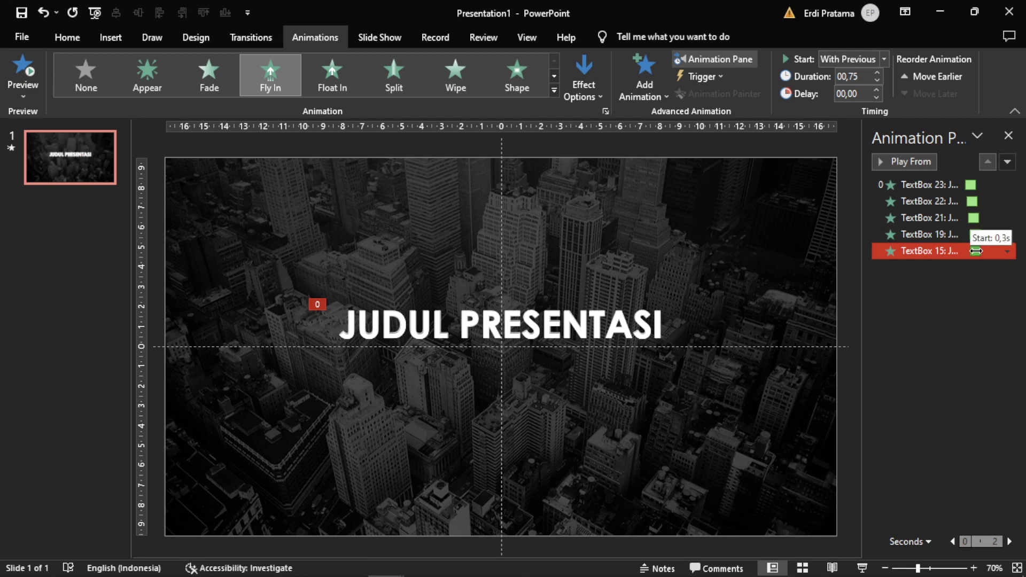
pyautogui.click(952, 307)
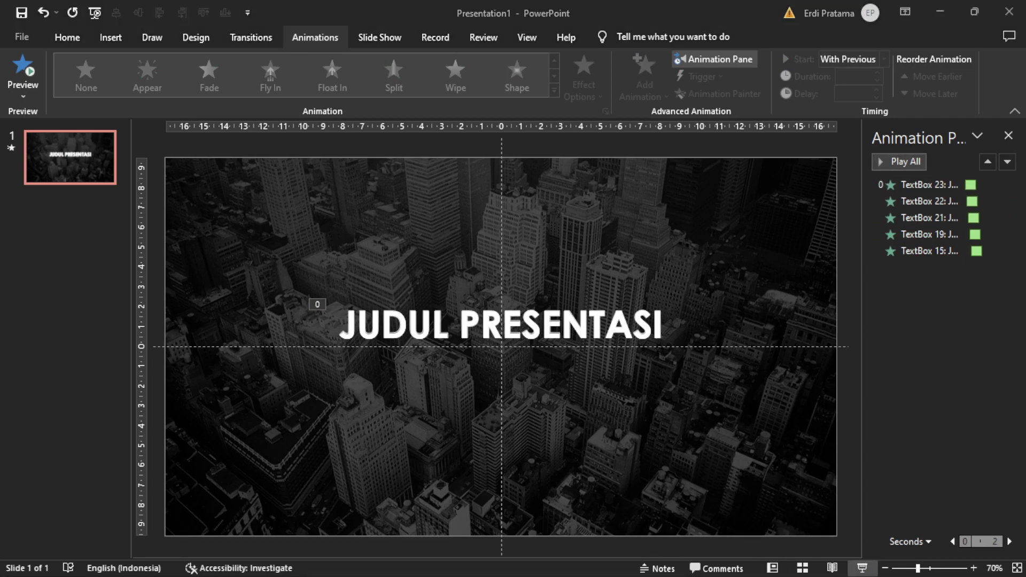
# Start the slide show from the title slide to watch JUDUL PRESENTASI and its outlined copies fly in
pyautogui.click(862, 568)
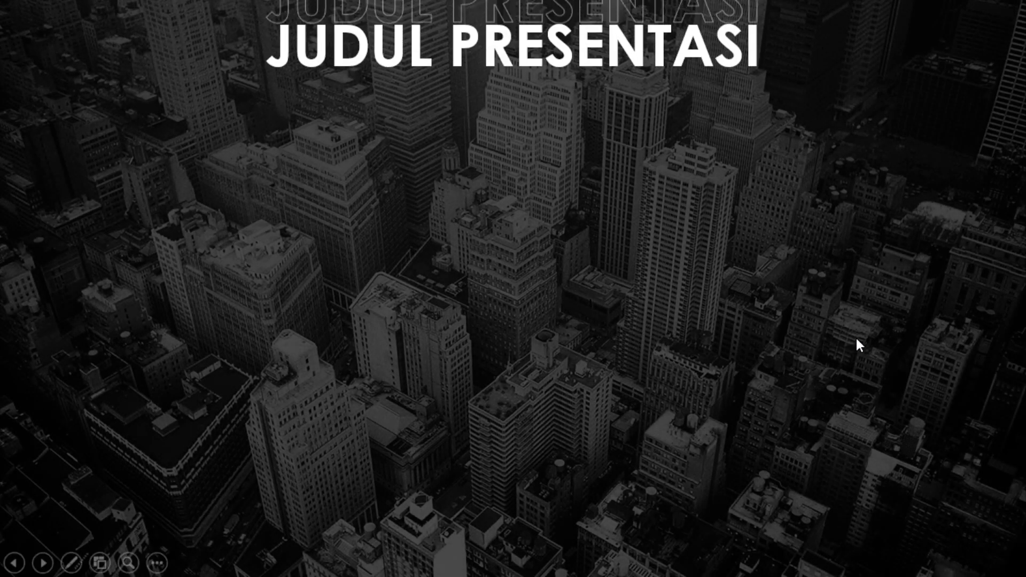